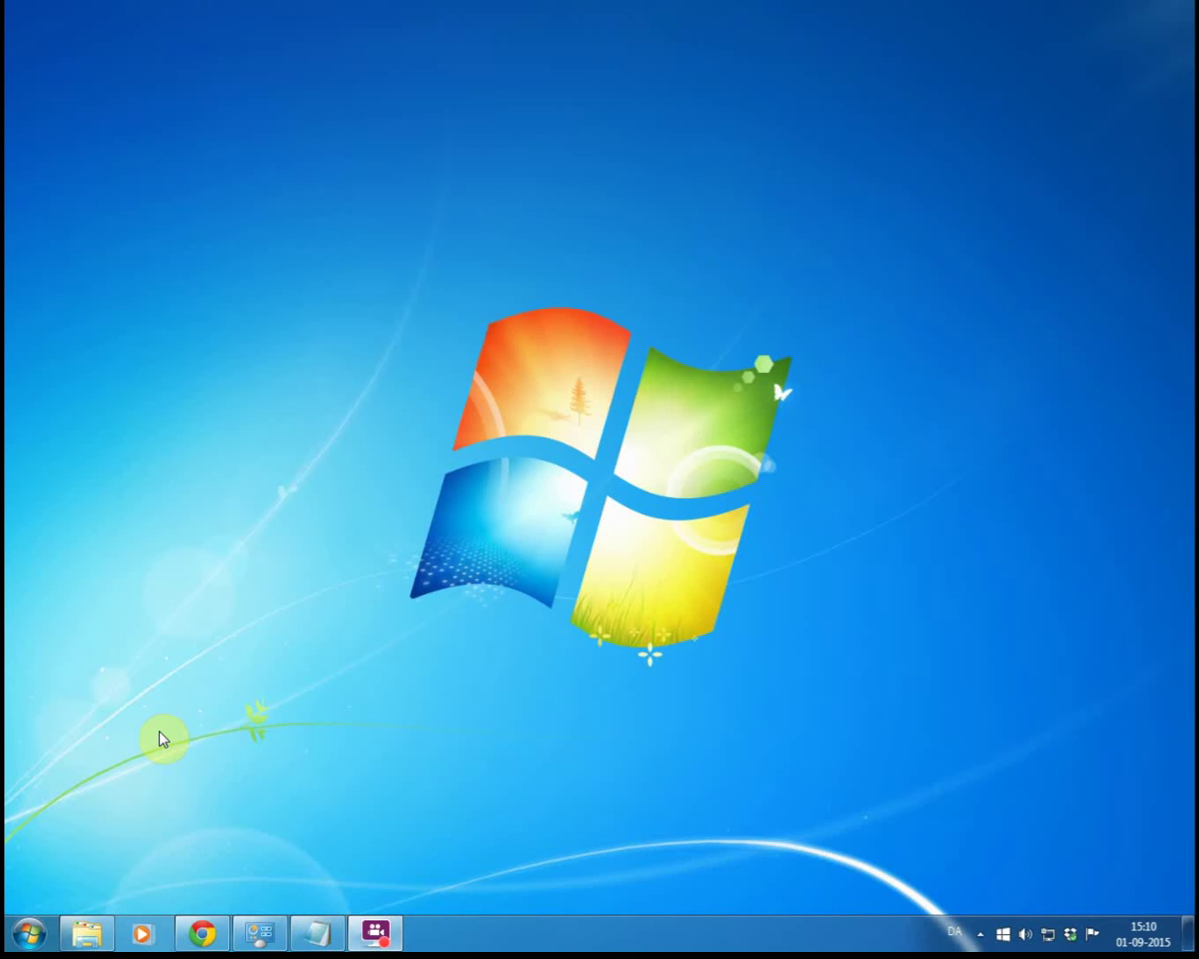
Step: Expand Xilinx Design Tools > ISE Design Suite 14.7 > PlanAhead in the Start menu to reveal PlanAhead (32-bit)
left_click(31, 933)
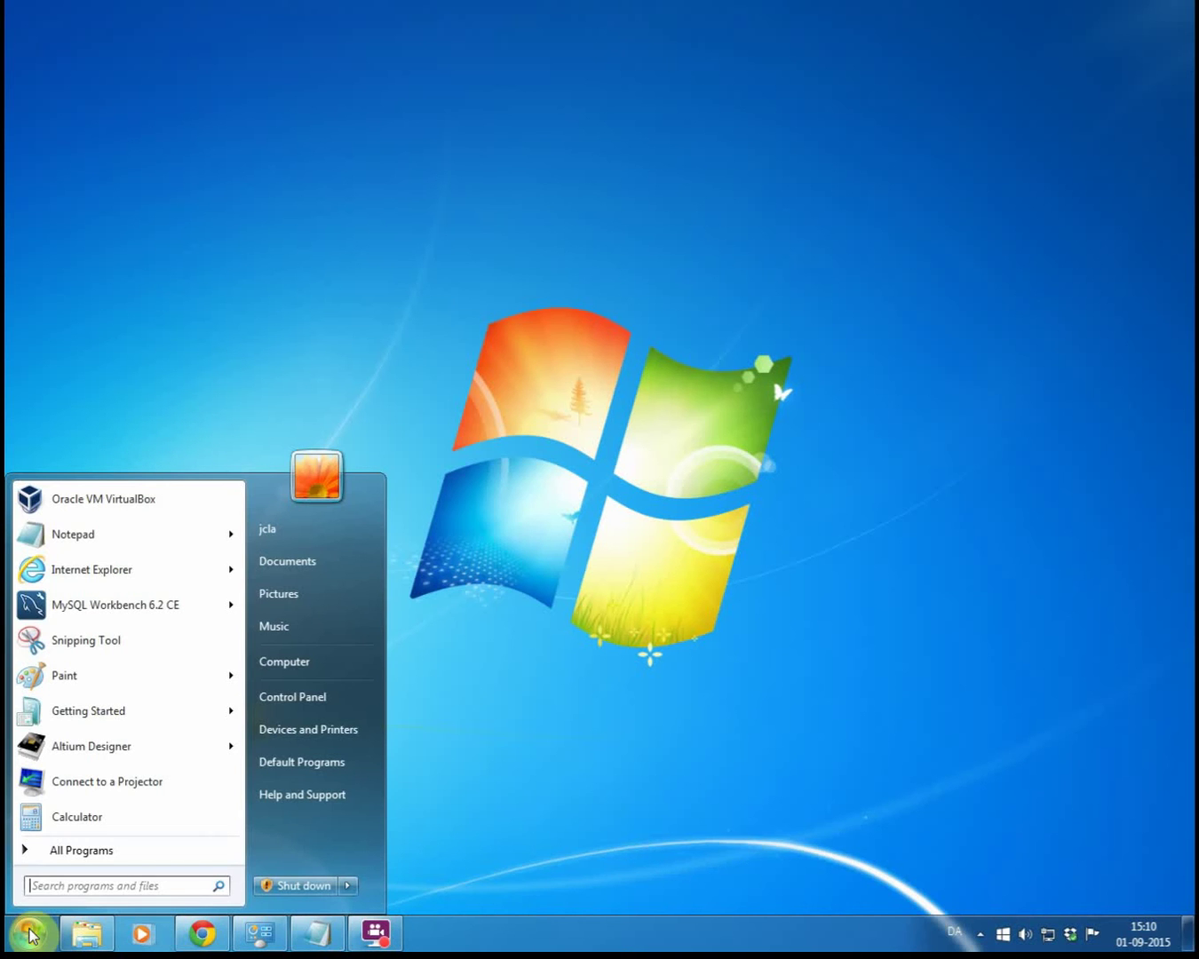
left_click(67, 849)
scroll(142, 727, "down", 8)
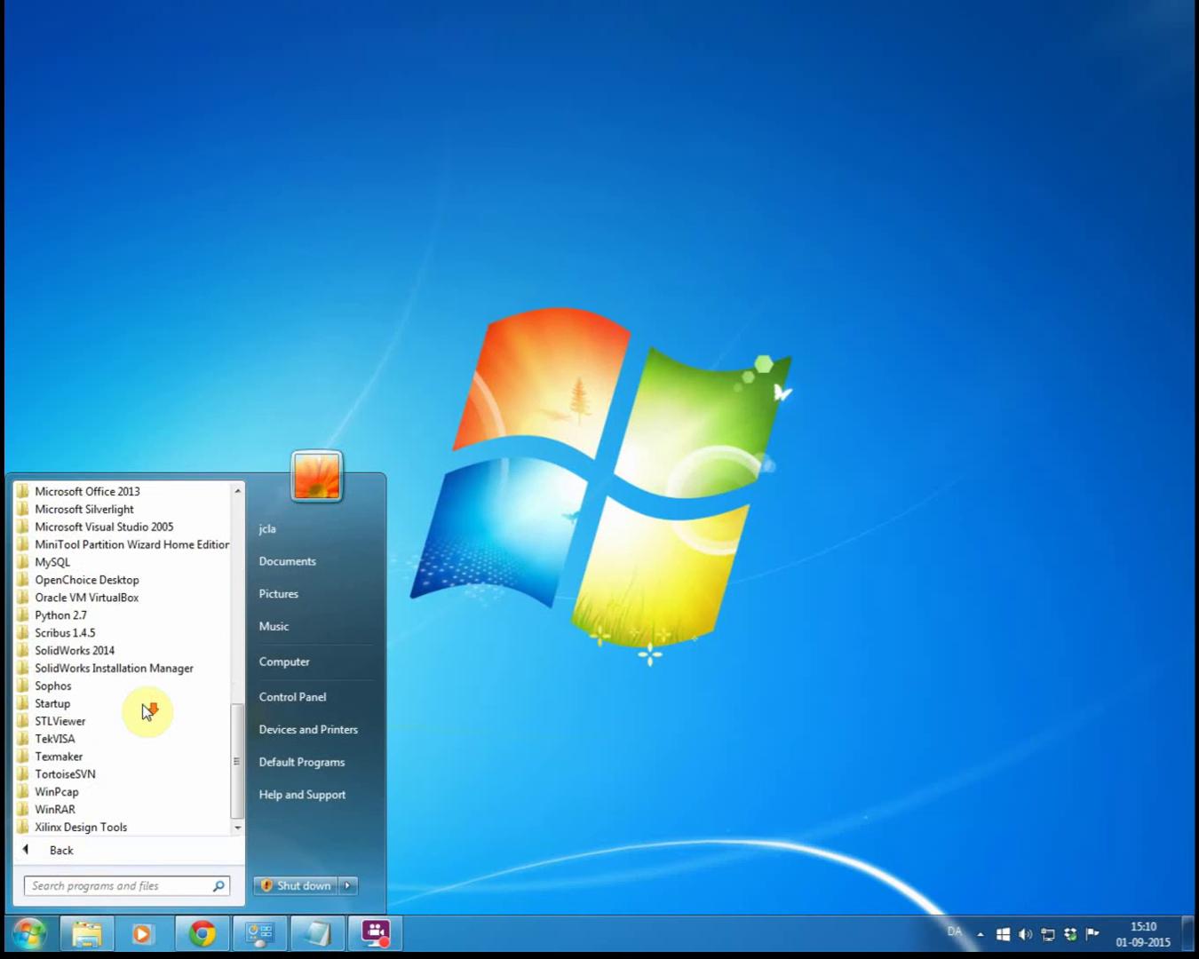
left_click(60, 829)
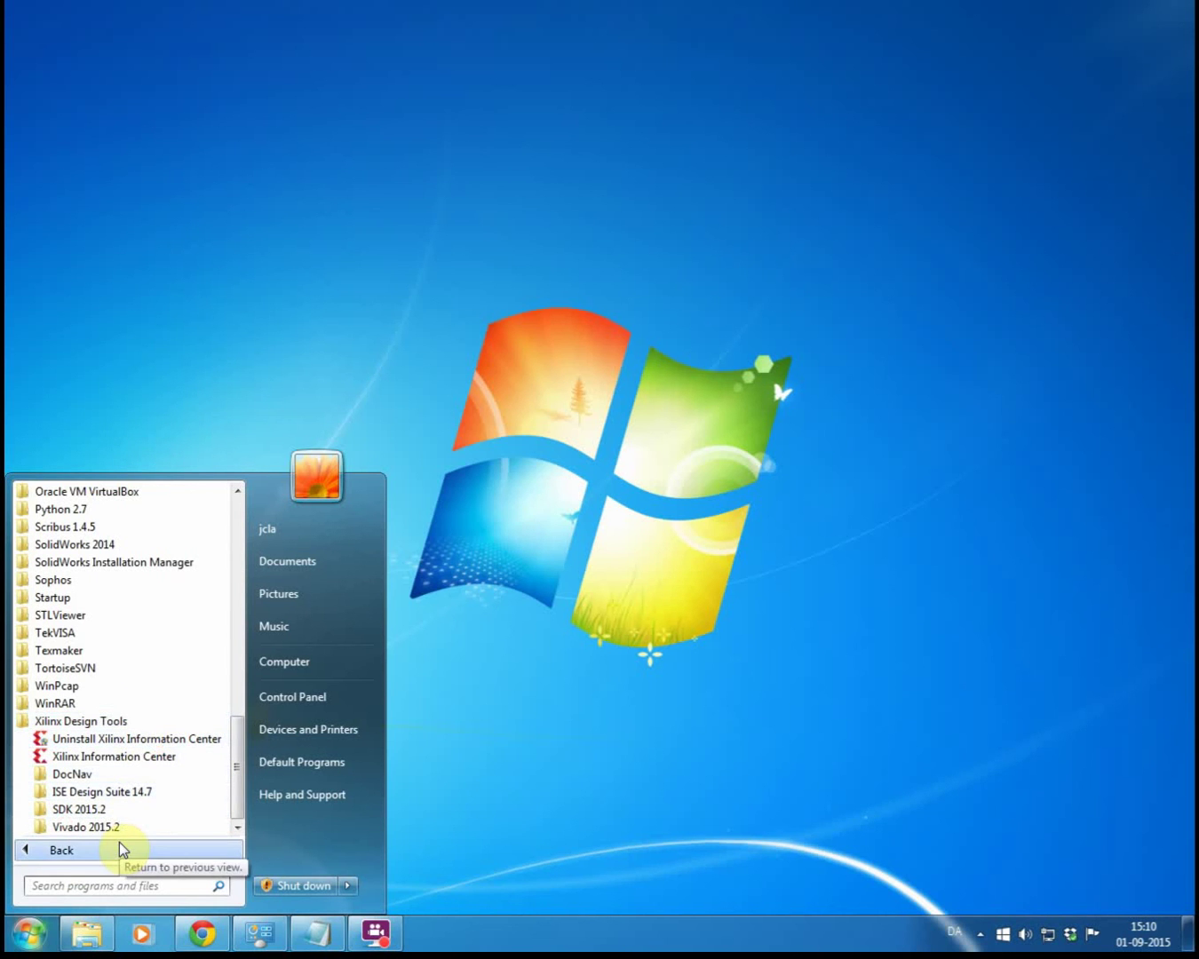
left_click(147, 792)
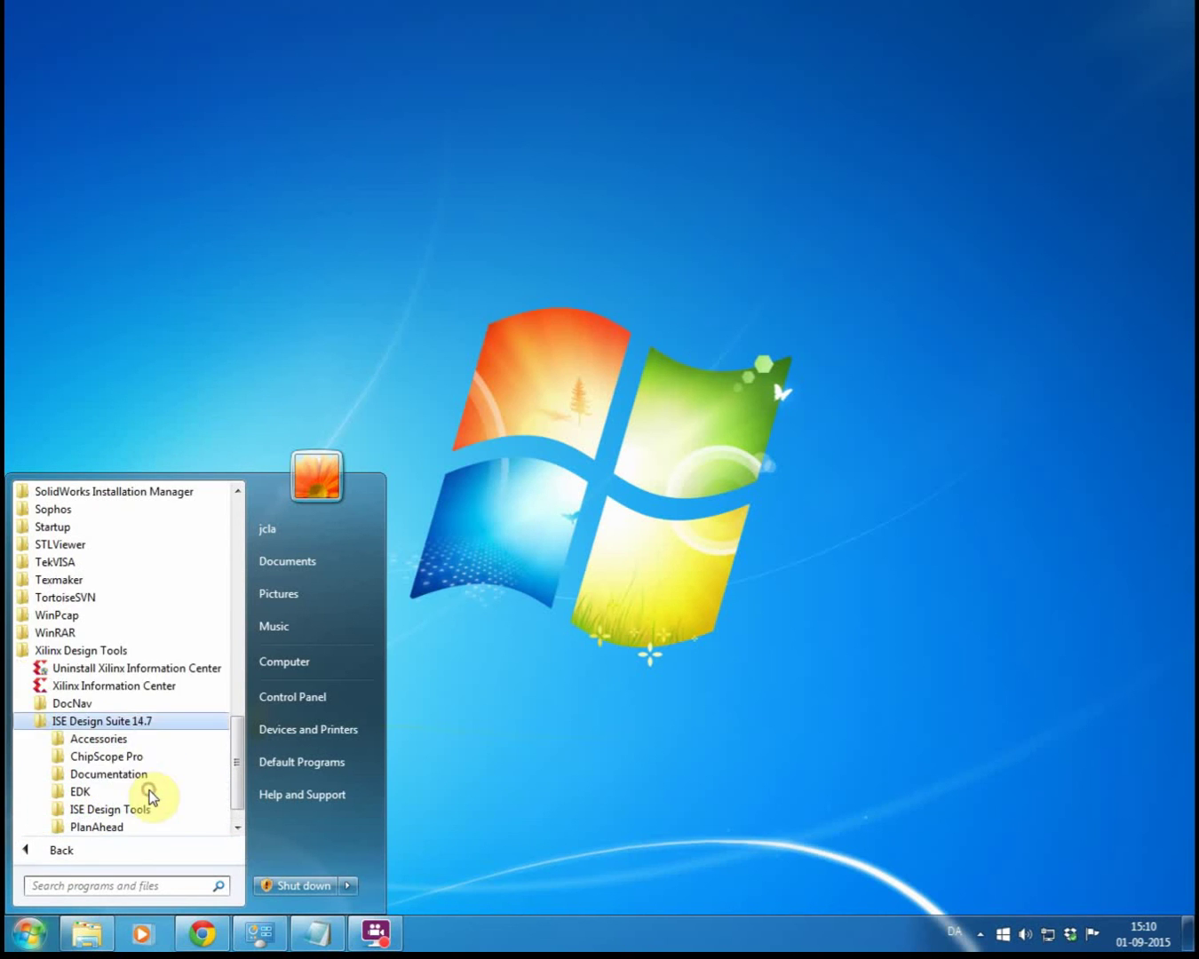
scroll(163, 808, "down", 1)
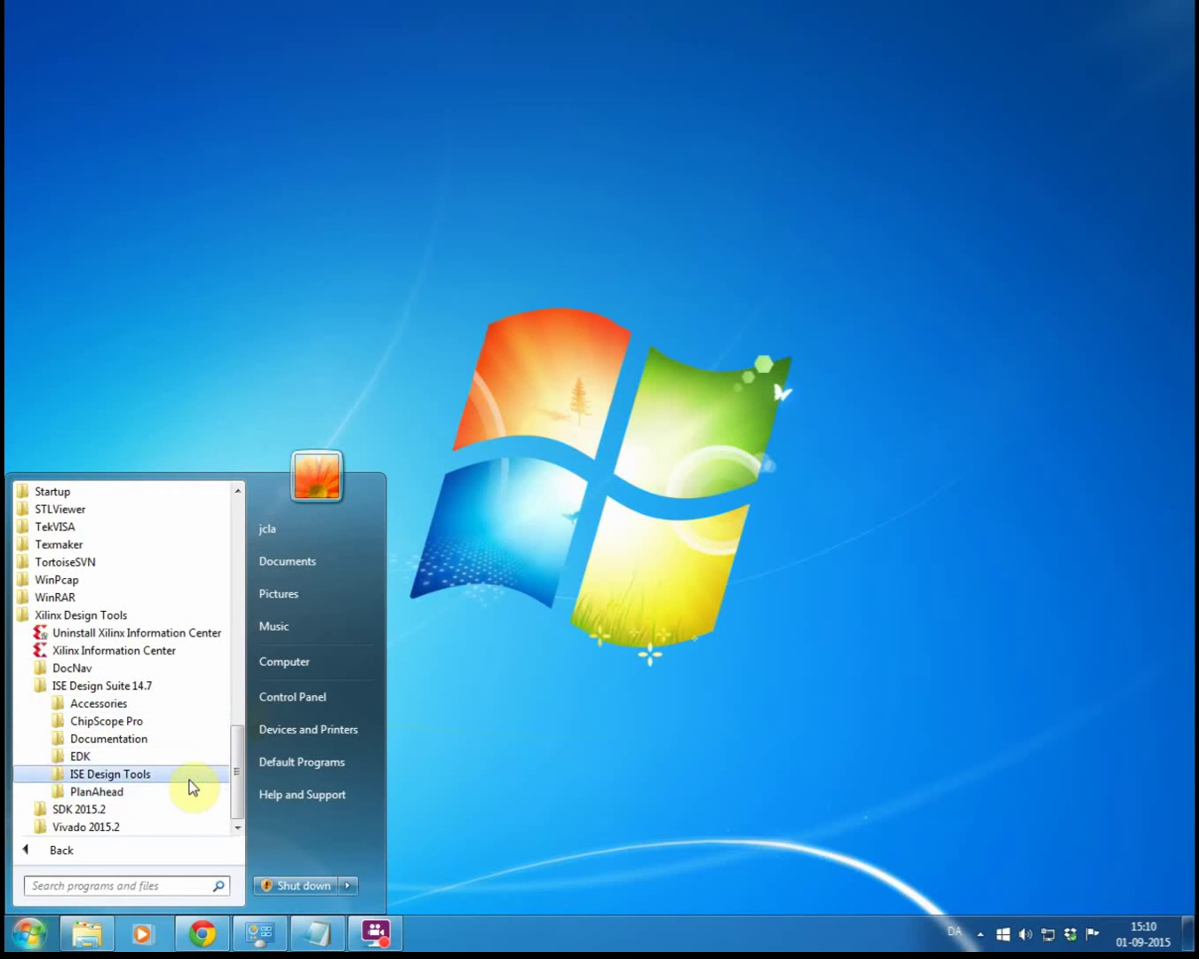
left_click(104, 793)
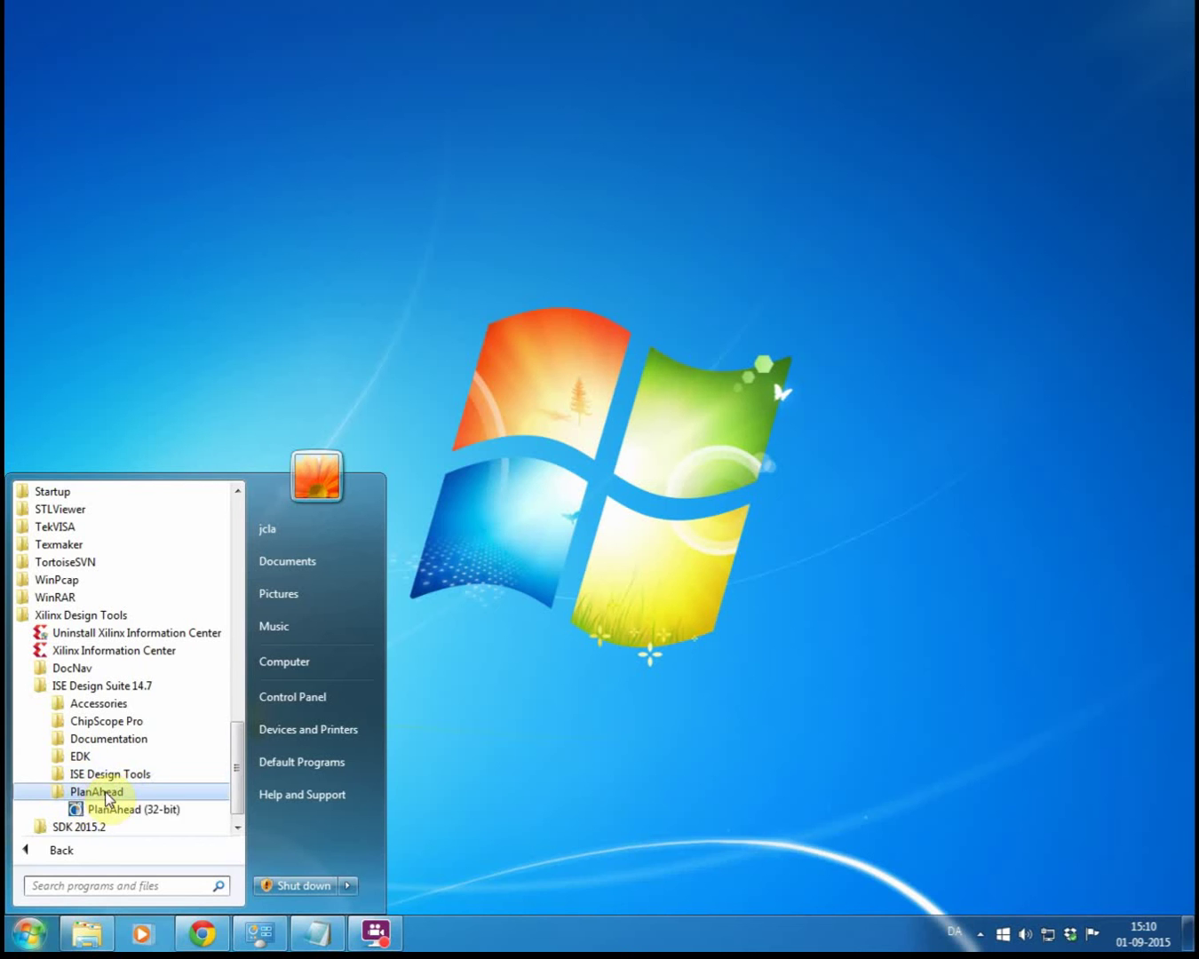
scroll(151, 798, "down", 1)
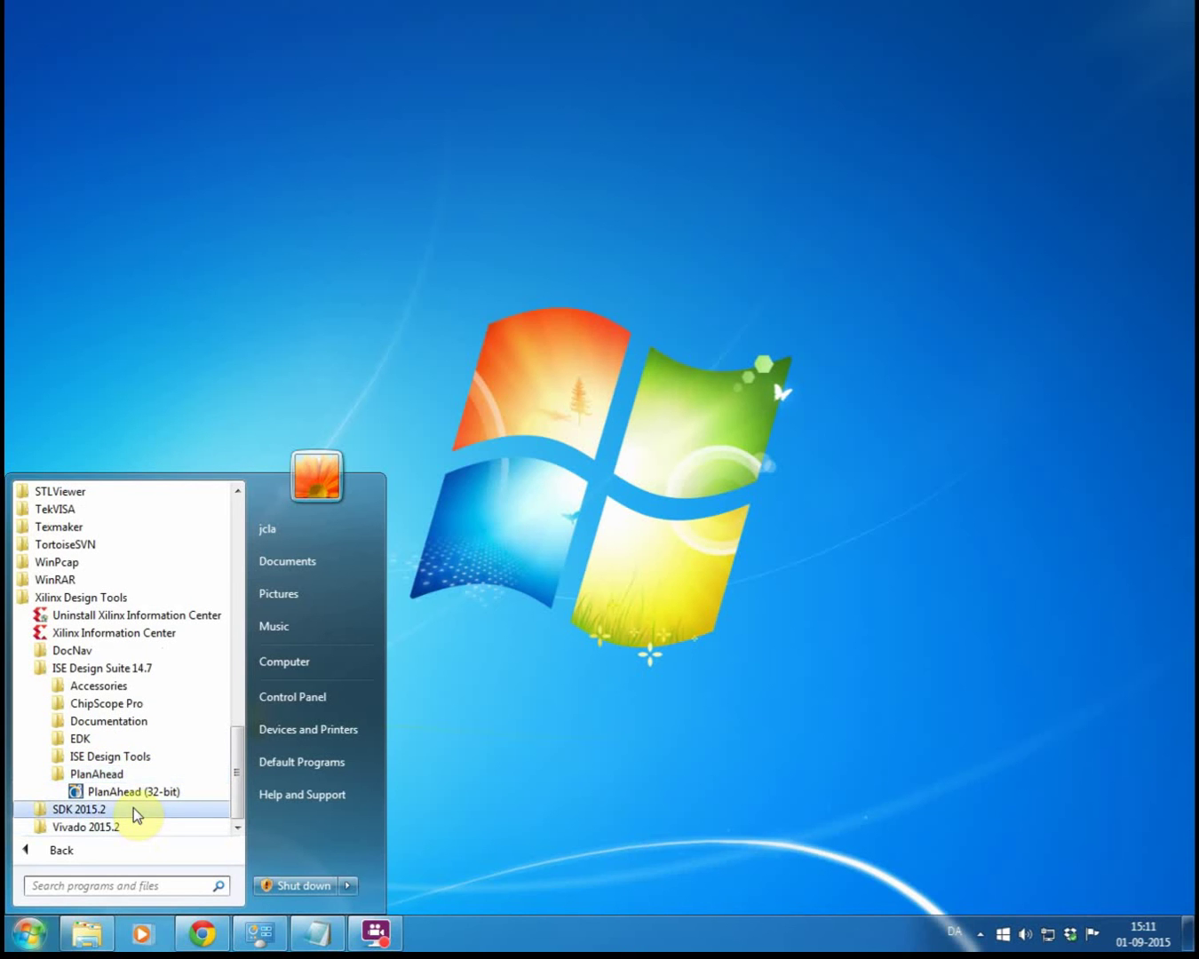
Step: Launch PlanAhead (32-bit) and close the Tcl Console panel
left_click(131, 794)
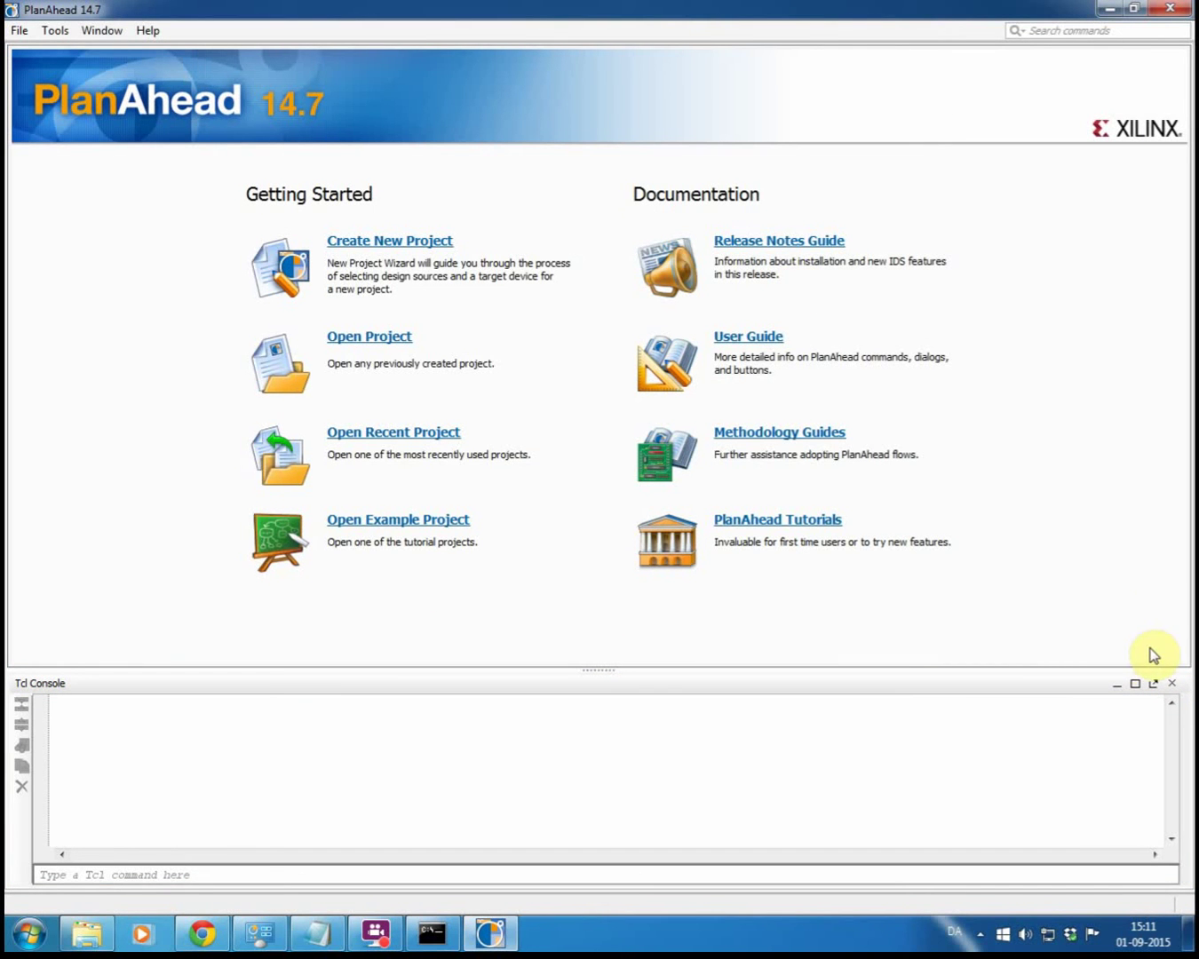
left_click(1173, 683)
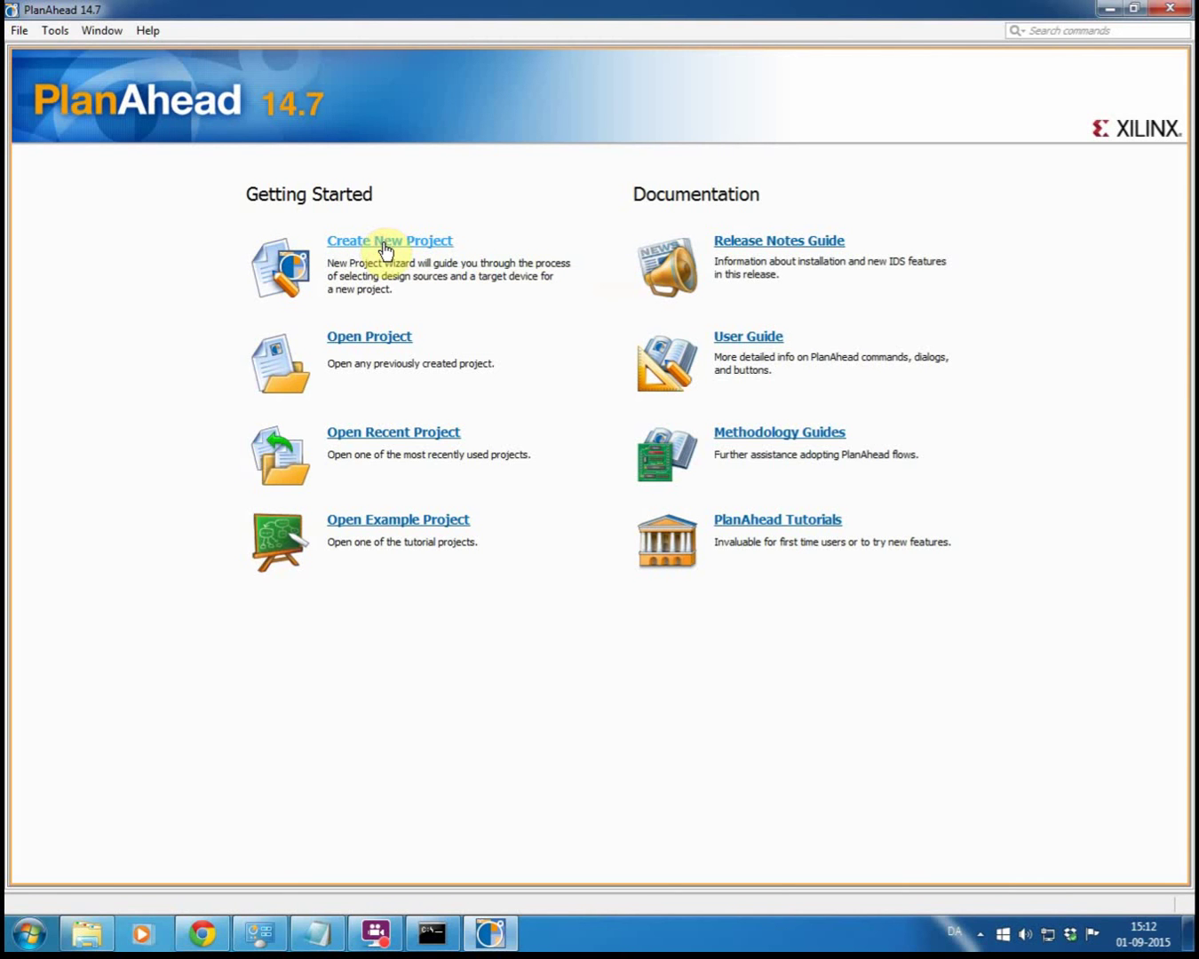
Step: Start a new project and replace the default project name with ProjectTest
left_click(384, 252)
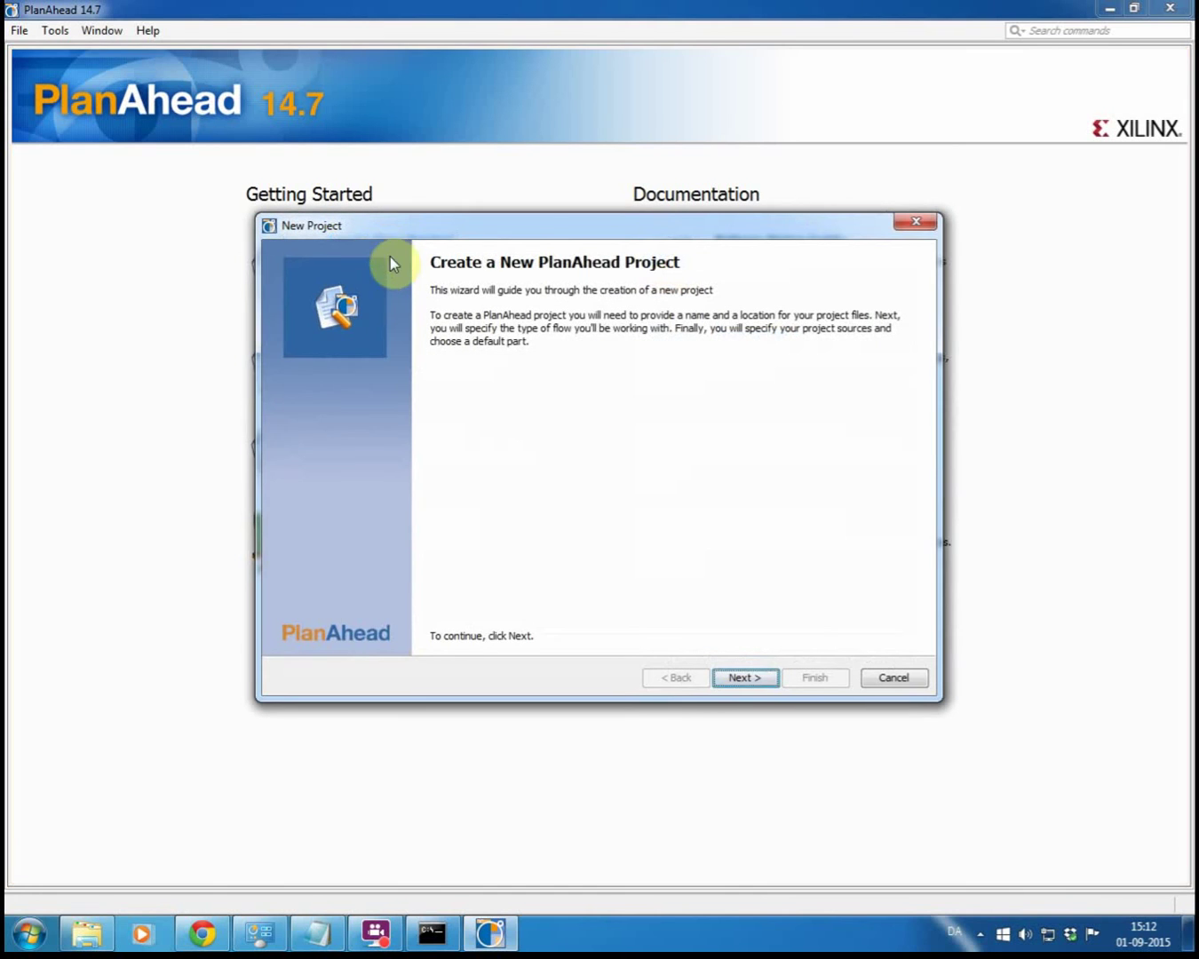
left_click(744, 678)
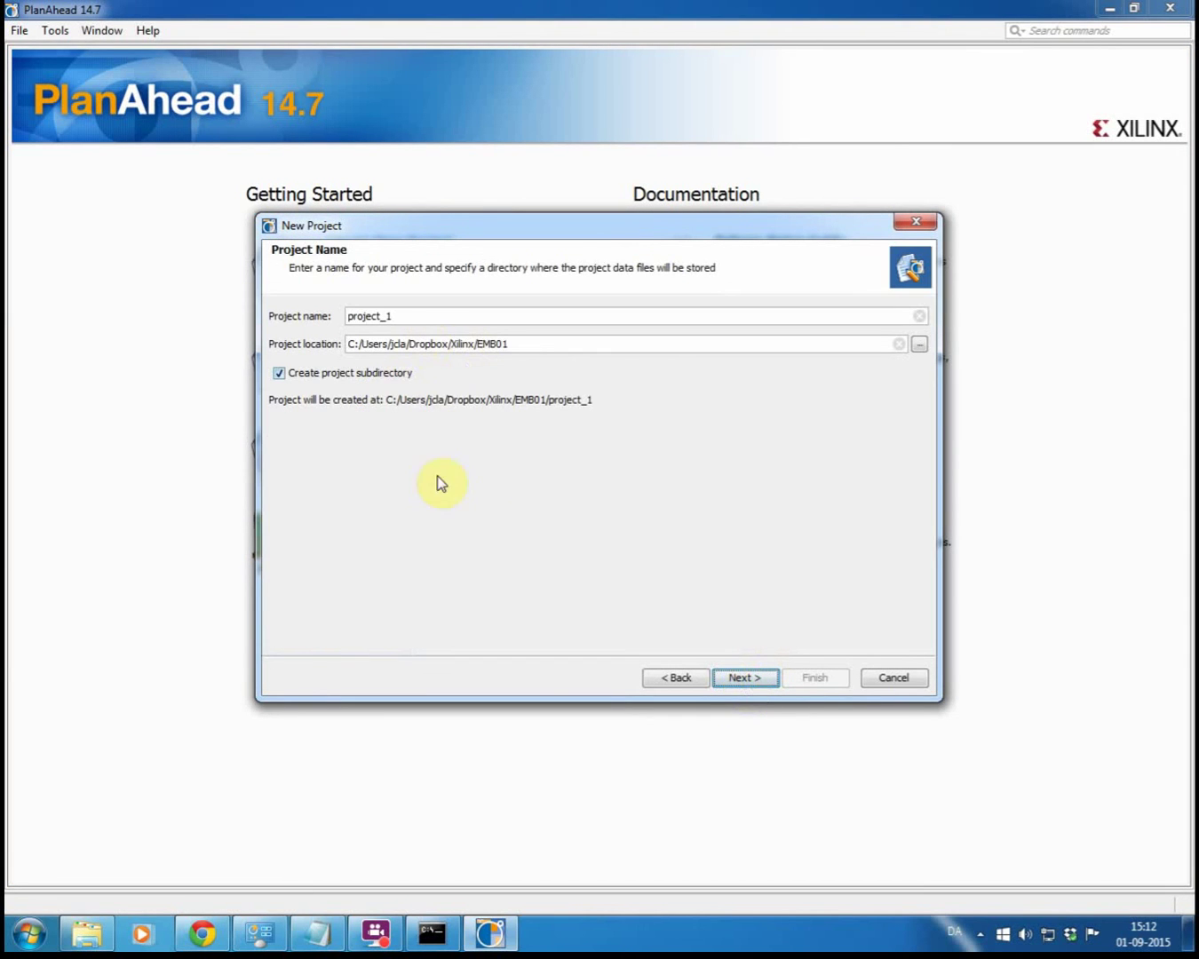
left_click_drag(349, 345, 547, 338)
left_click(548, 340)
left_click(524, 318)
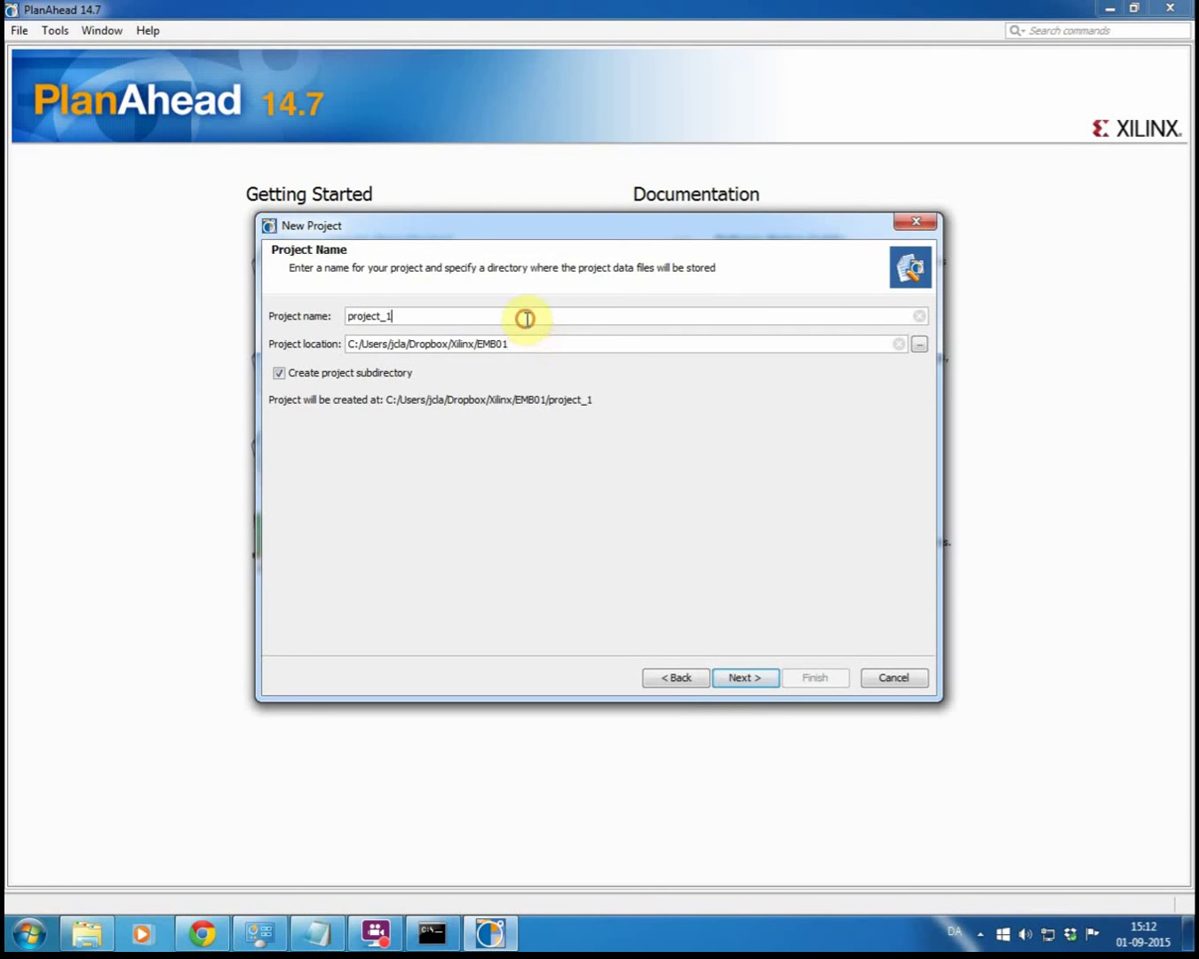
key("BackSpace")
key("BackSpace")
key("BackSpace")
key("BackSpace")
key("BackSpace")
key("BackSpace")
key("BackSpace")
key("BackSpace")
key("BackSpace")
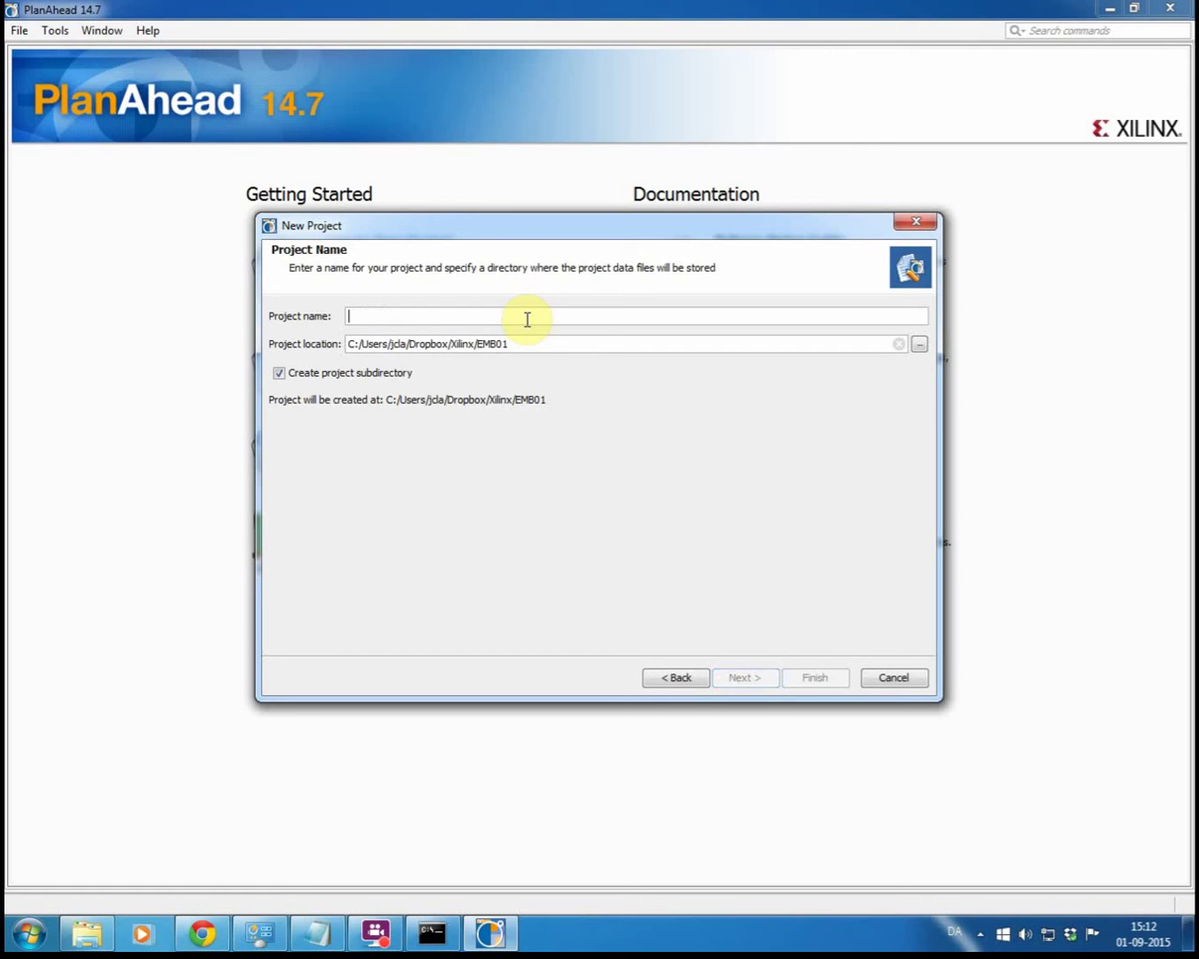
type("Proje")
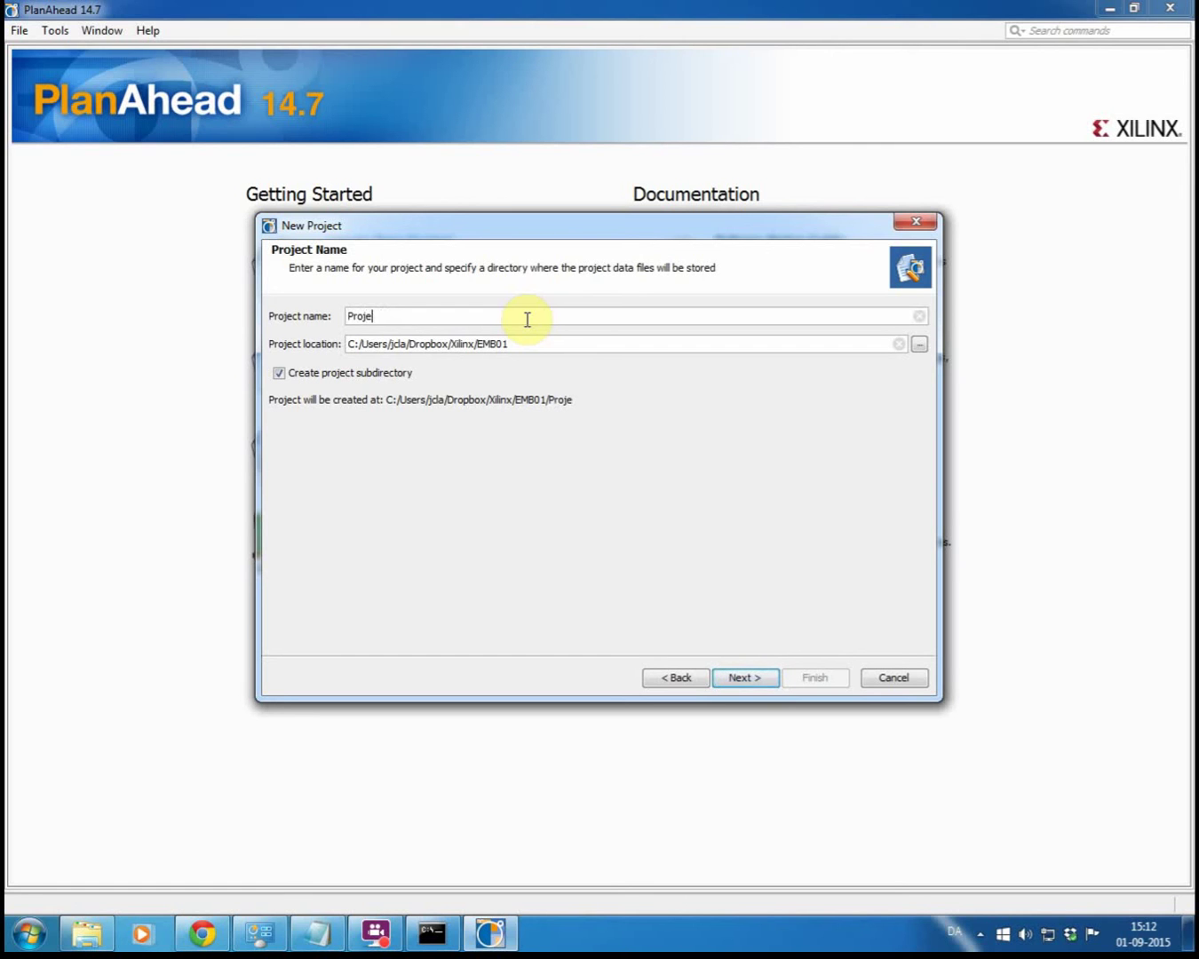
type("ctTest")
Step: Accept the ProjectTest name and advance to the Project Type page with RTL Project selected
left_click(775, 678)
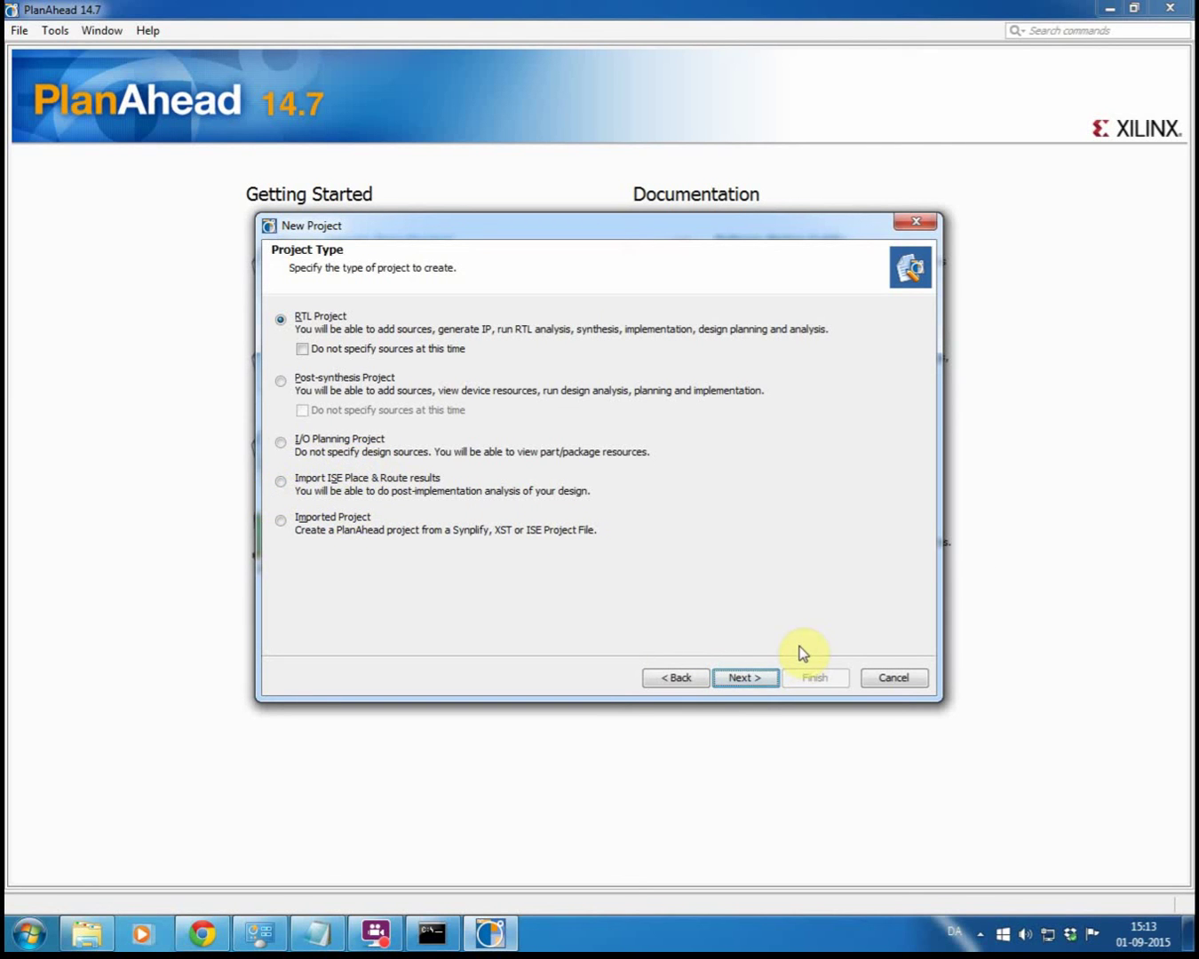
Step: Keep RTL Project and add a new VHDL source file named head.vhd
left_click(750, 682)
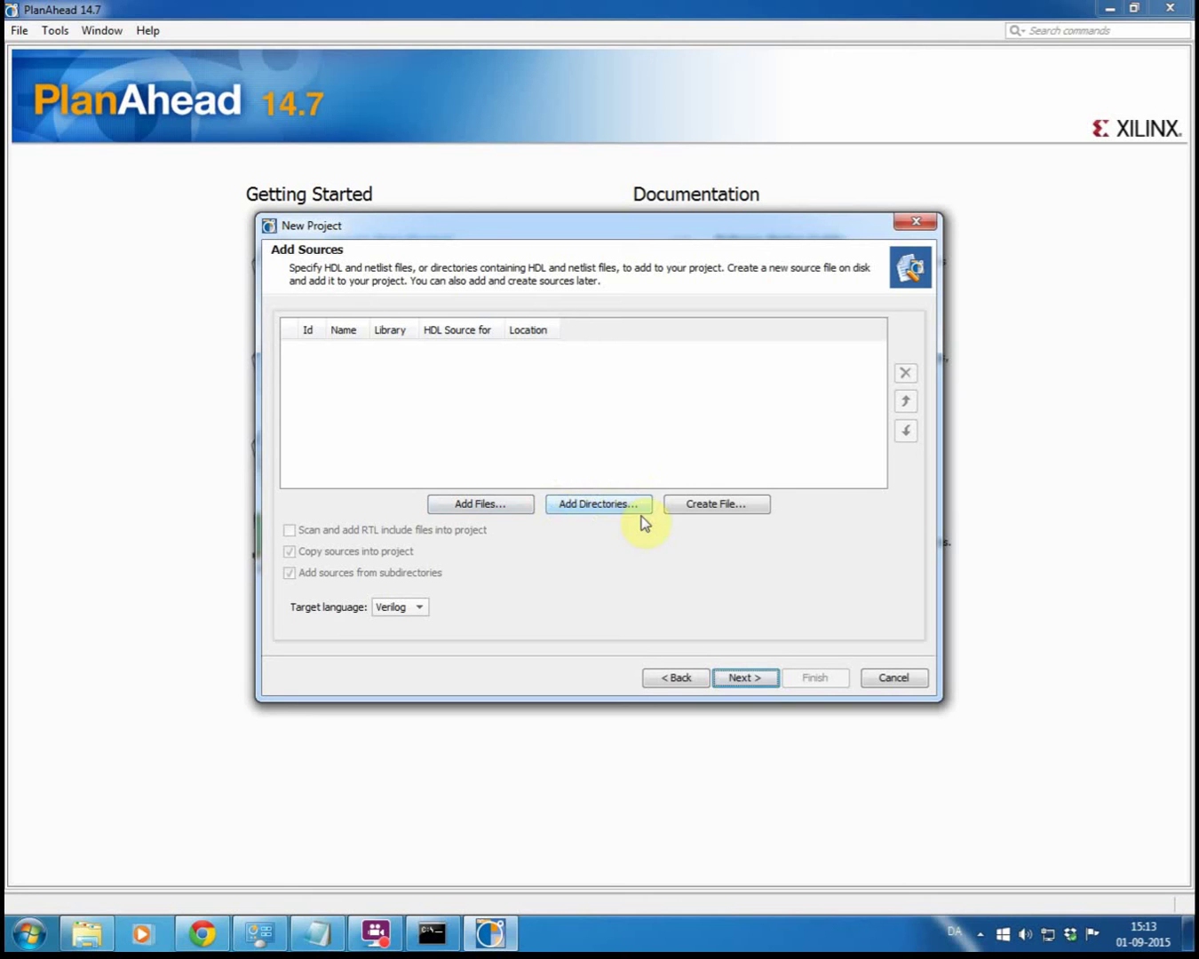
left_click(736, 510)
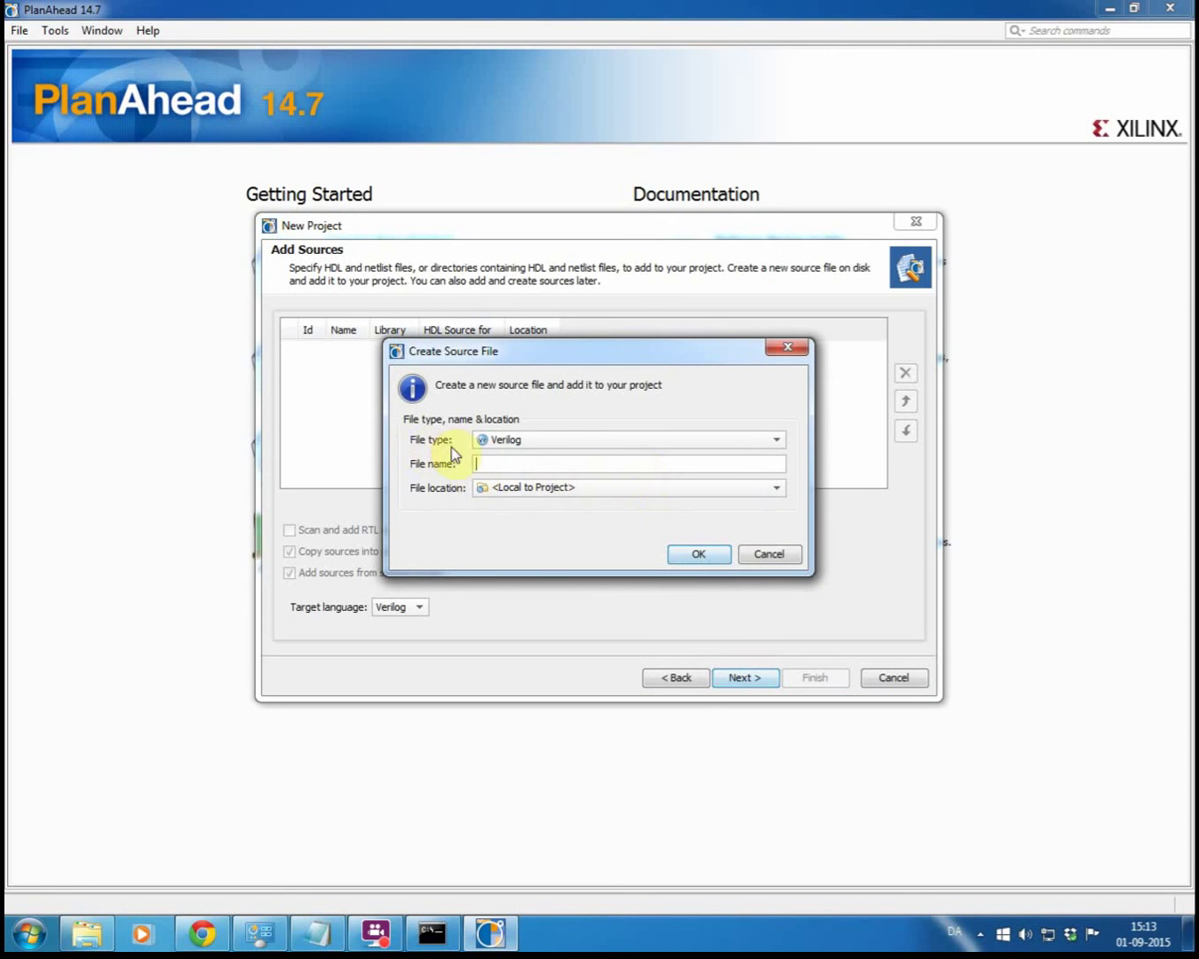
left_click(565, 442)
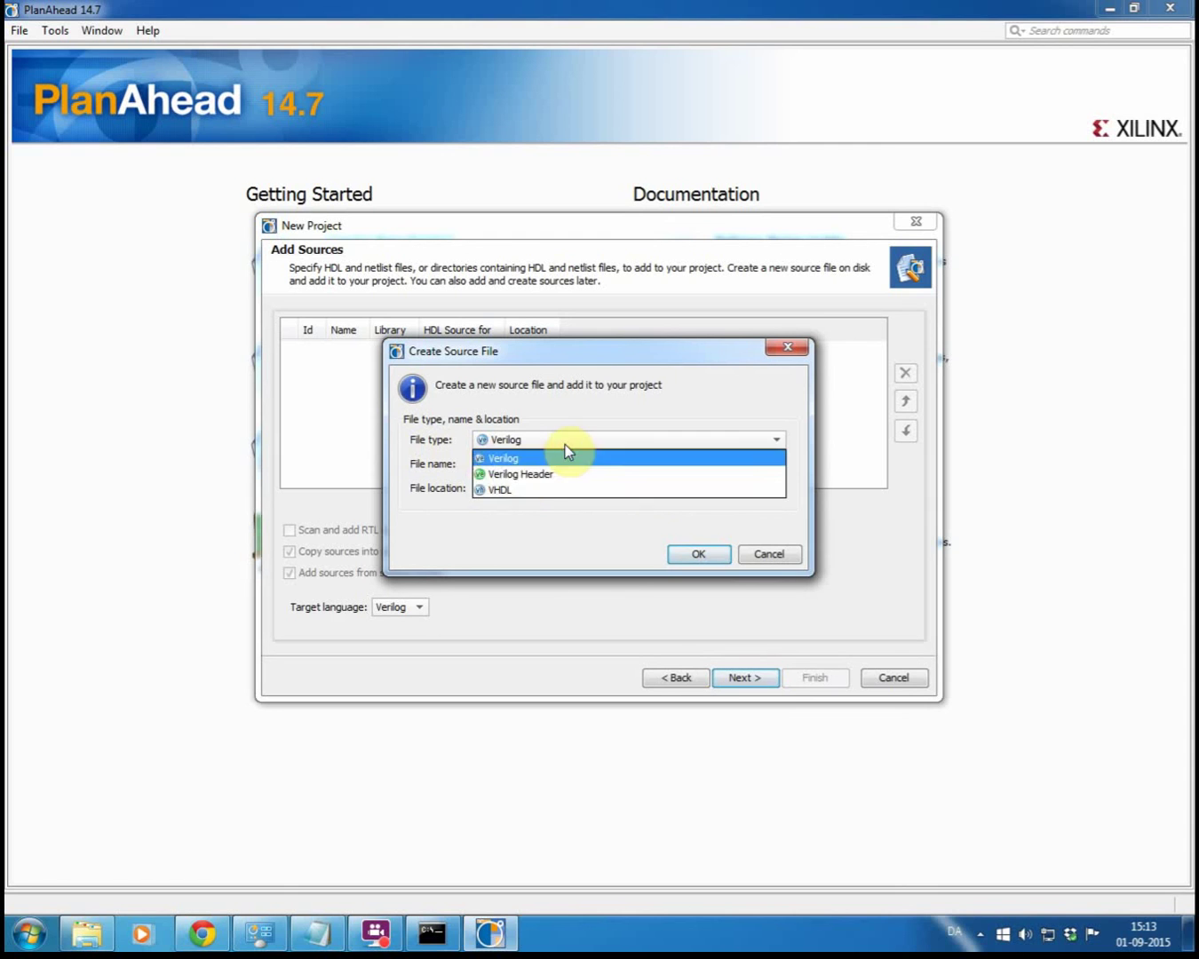
left_click(496, 491)
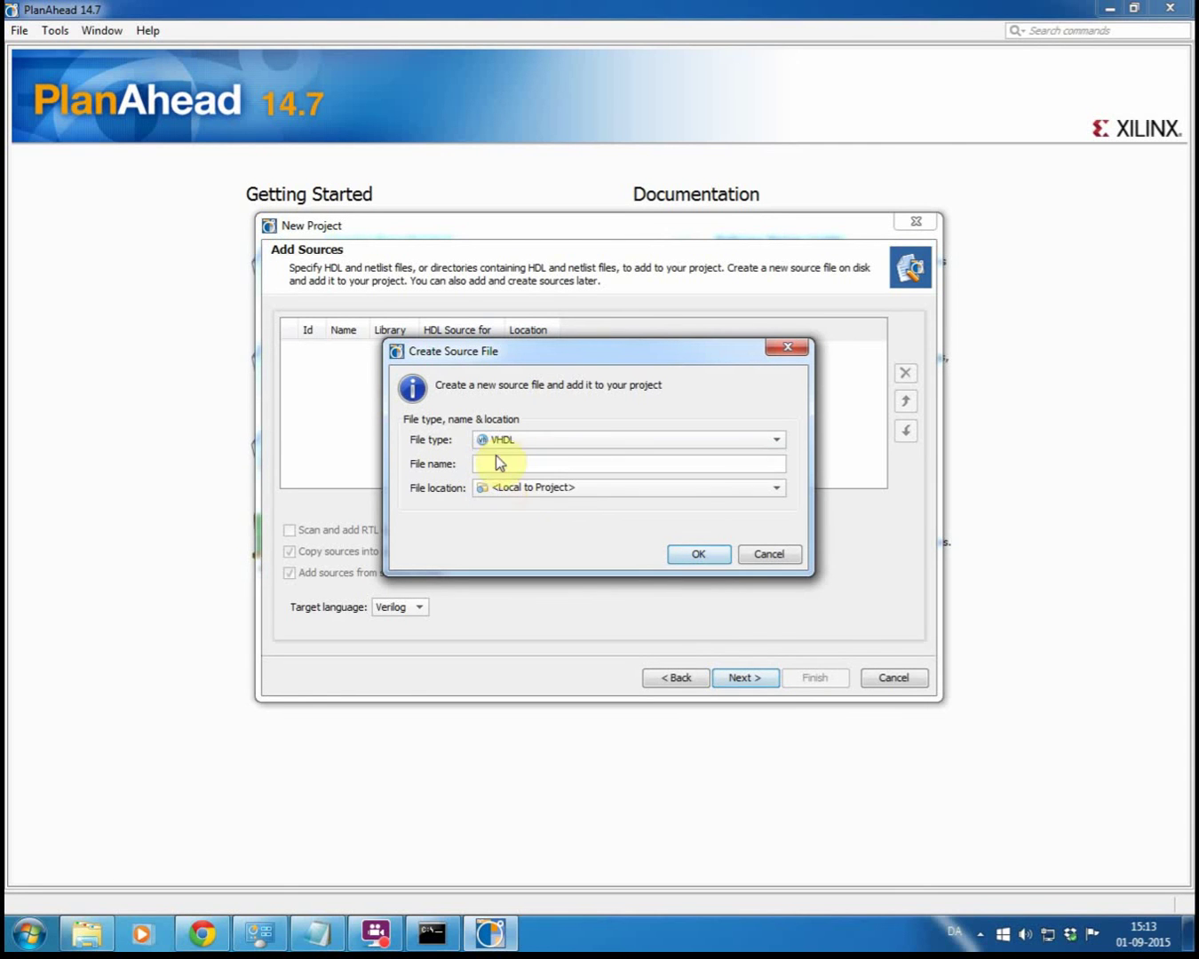
left_click(562, 462)
type("head")
left_click(713, 556)
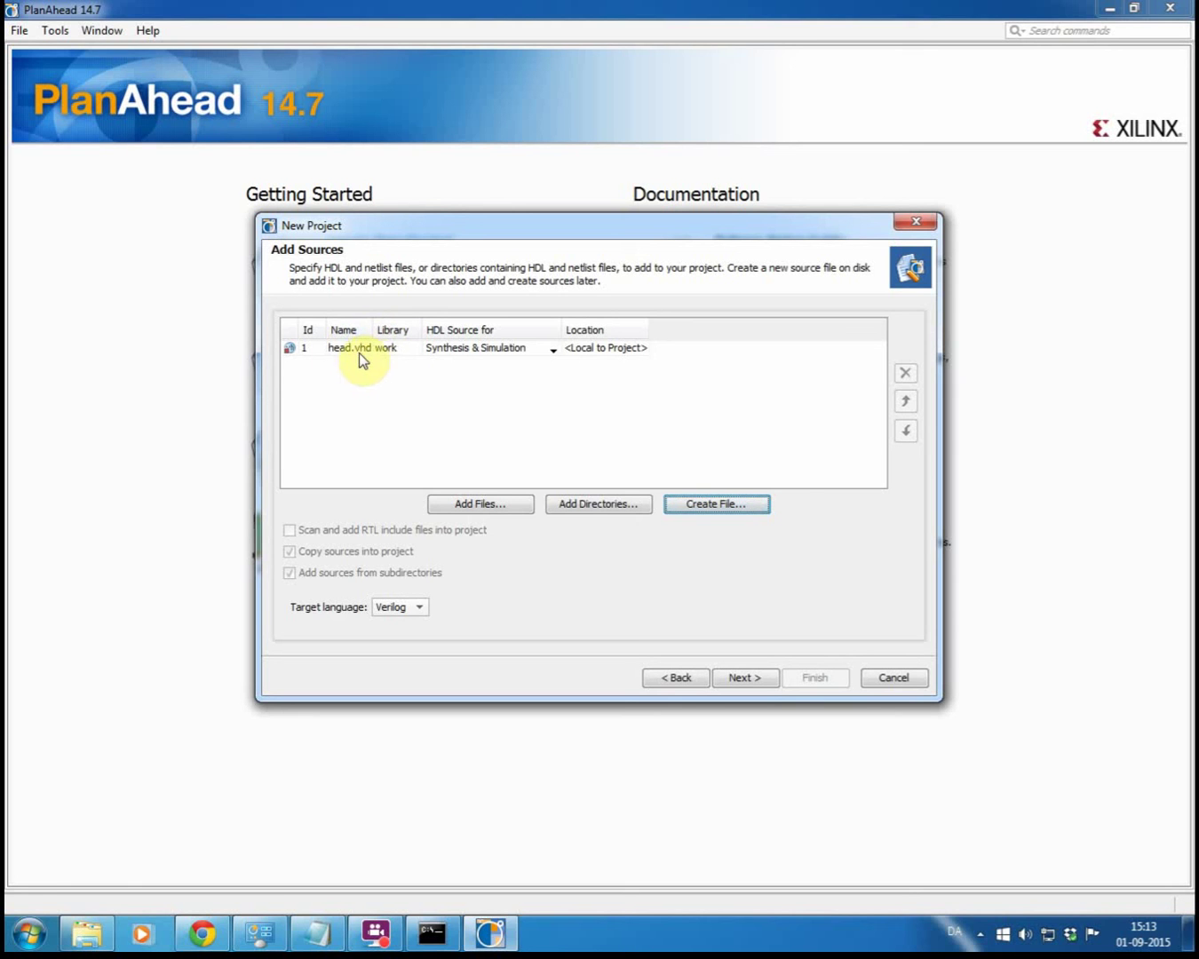
left_click(763, 679)
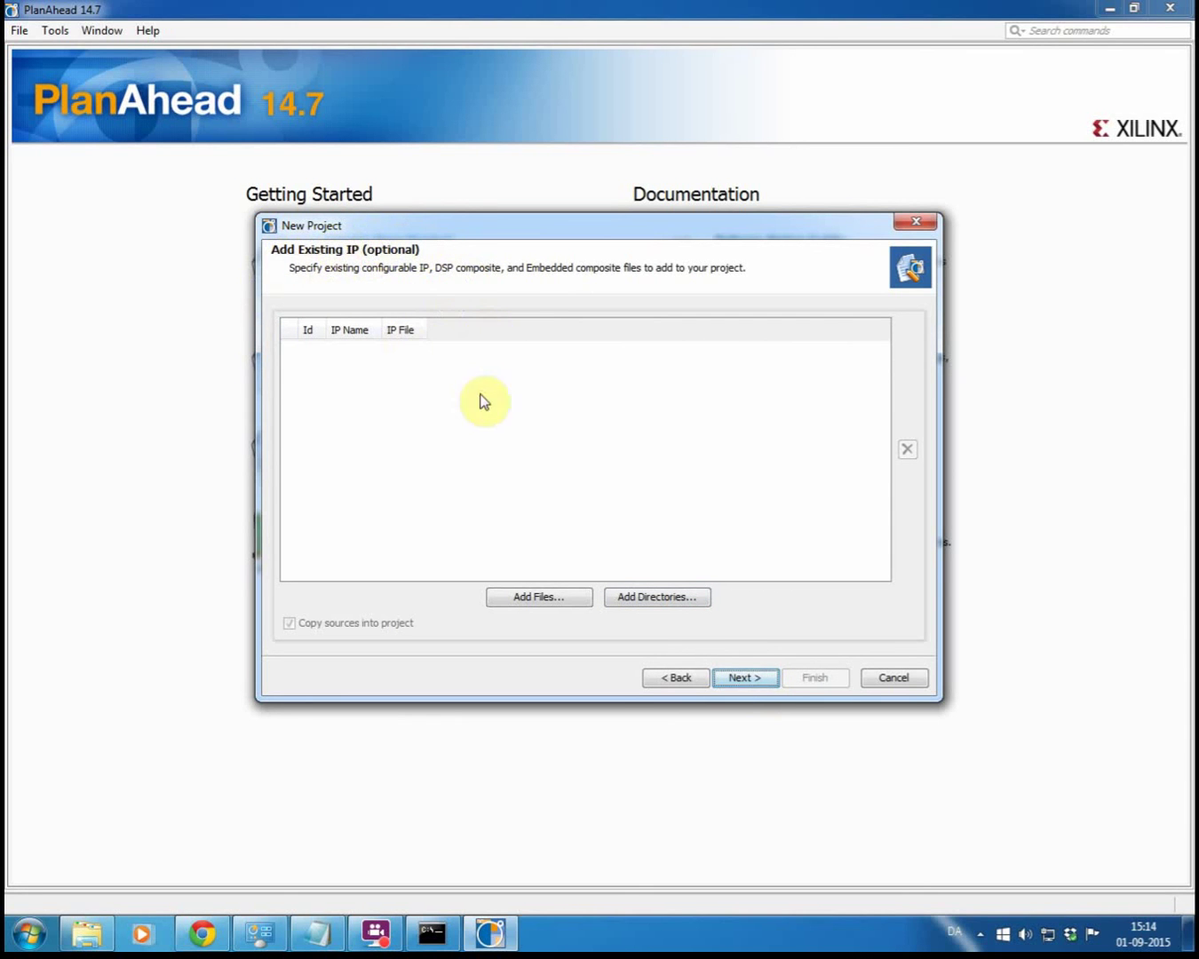
Step: Skip the Add Existing IP page and create an empty constraints file head_constrains.ucf
left_click(744, 680)
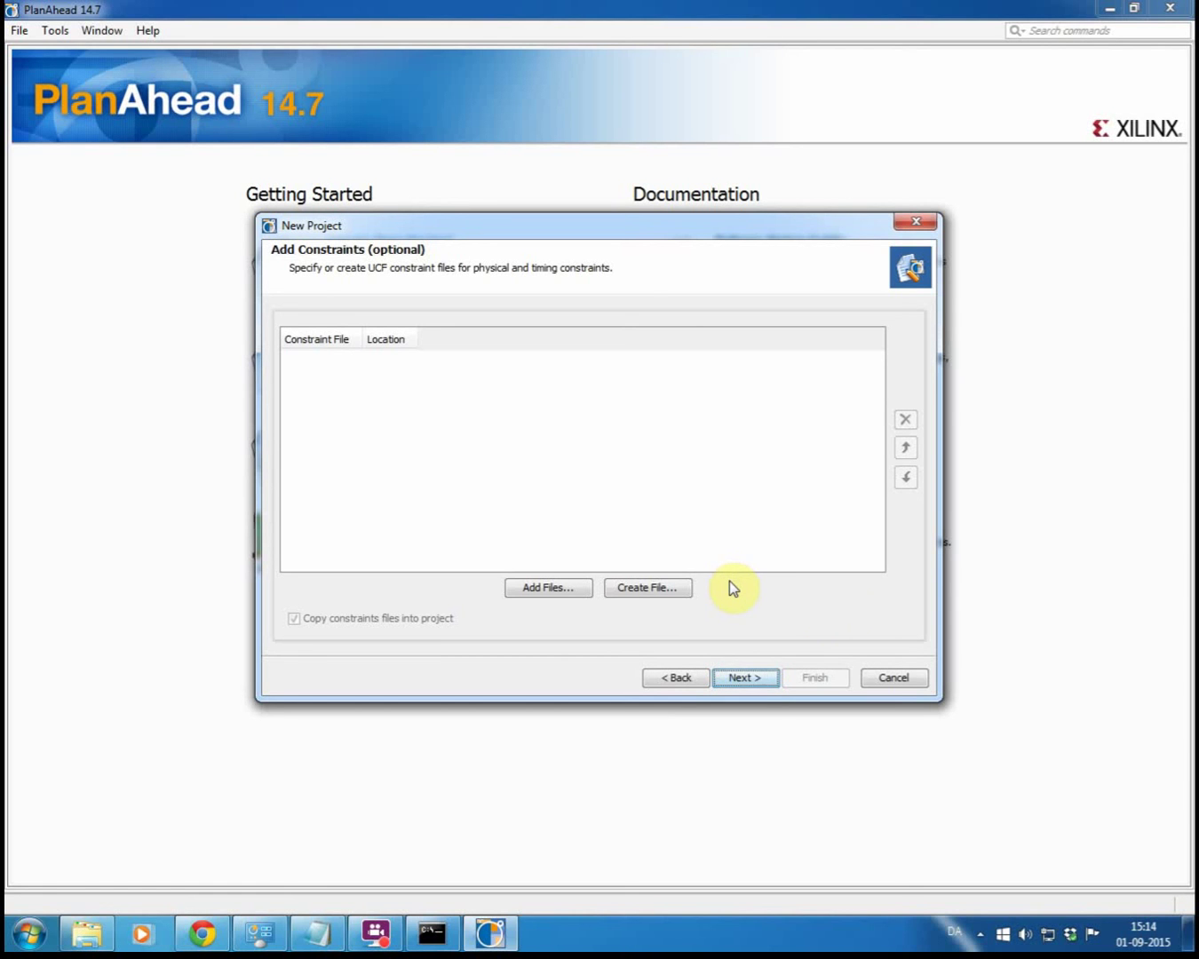
left_click(665, 593)
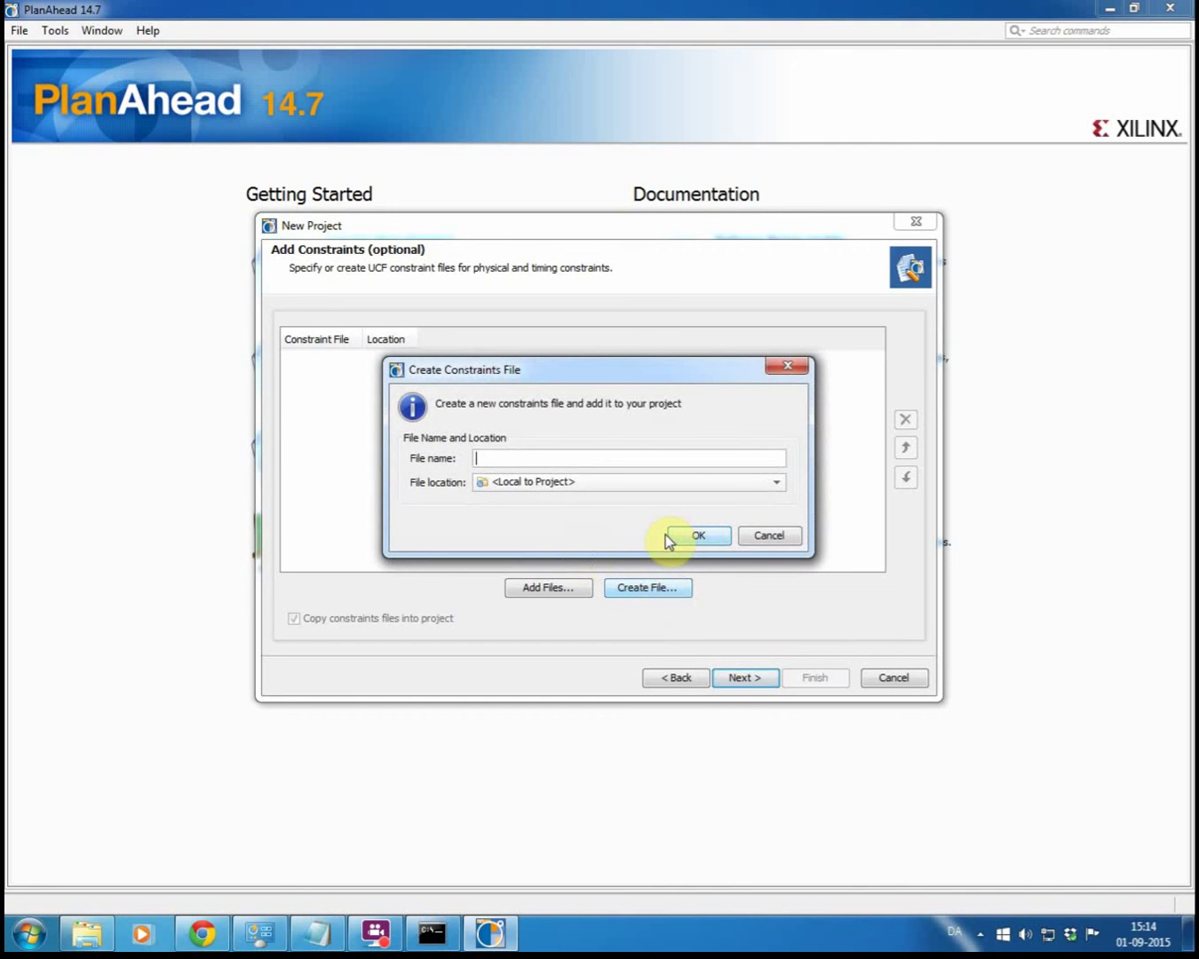
type("head_constrains")
left_click(695, 535)
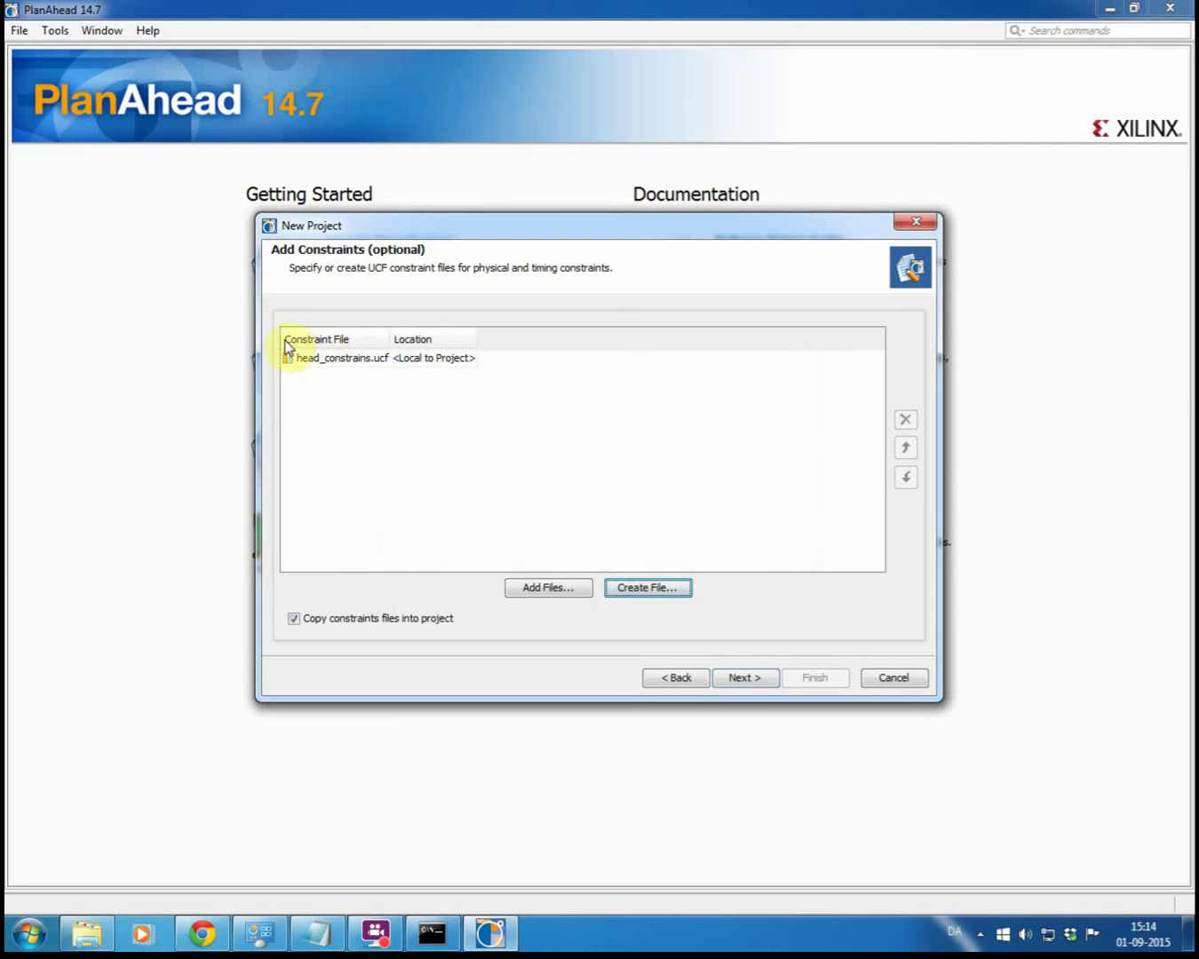
Step: Filter the parts to General Purpose, Spartan-3A and Spartan-3AN family and sub-family
left_click(742, 678)
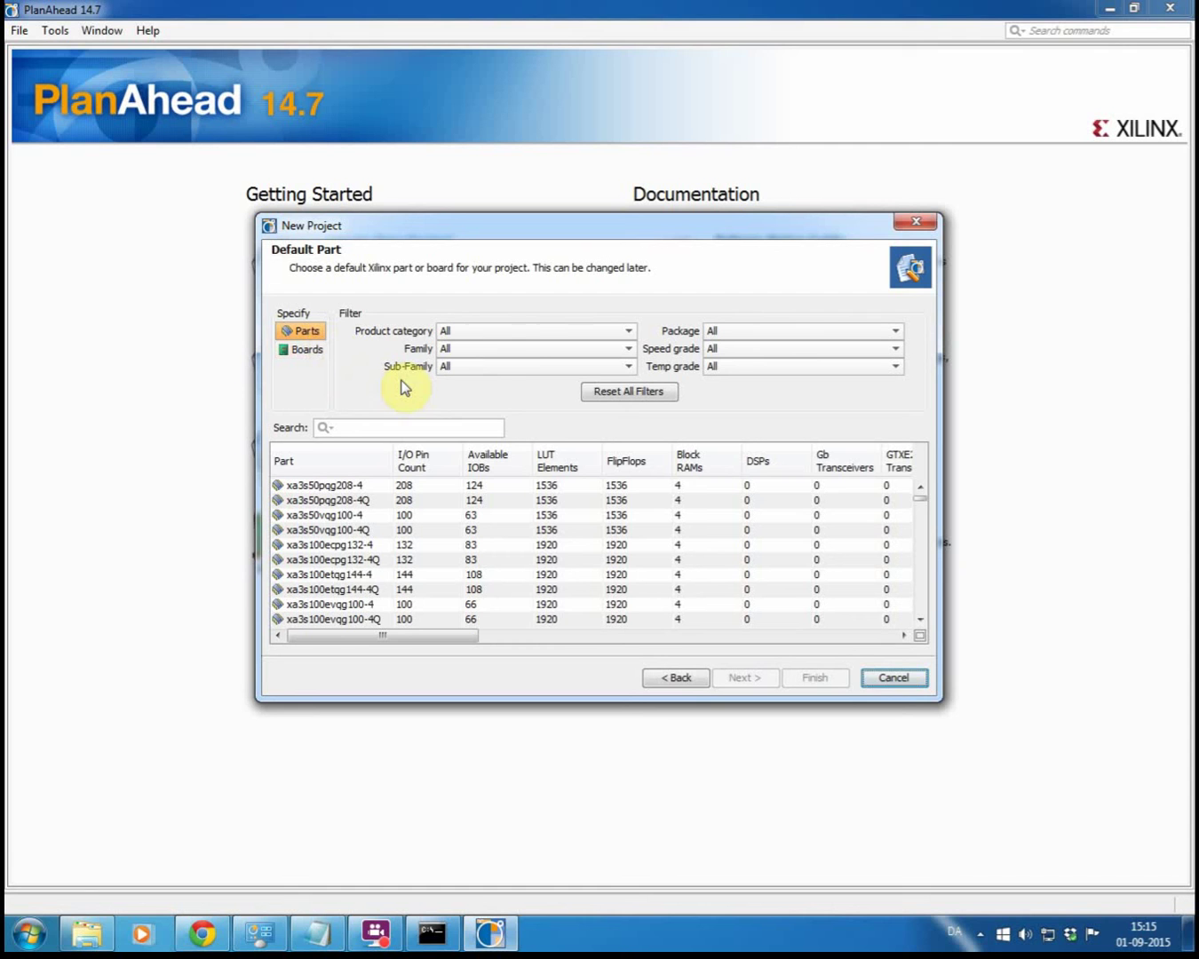
left_click(534, 331)
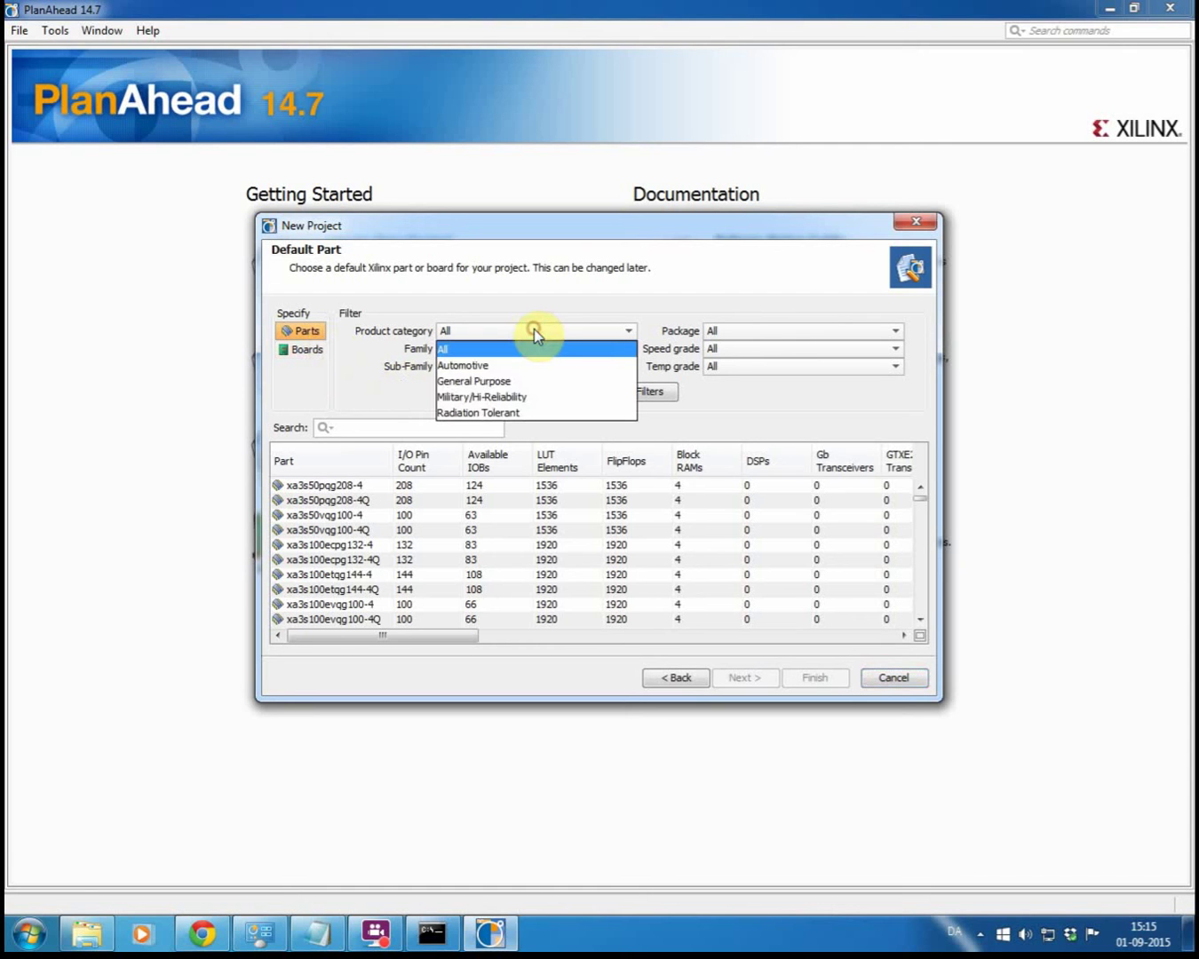
left_click(605, 379)
left_click(607, 350)
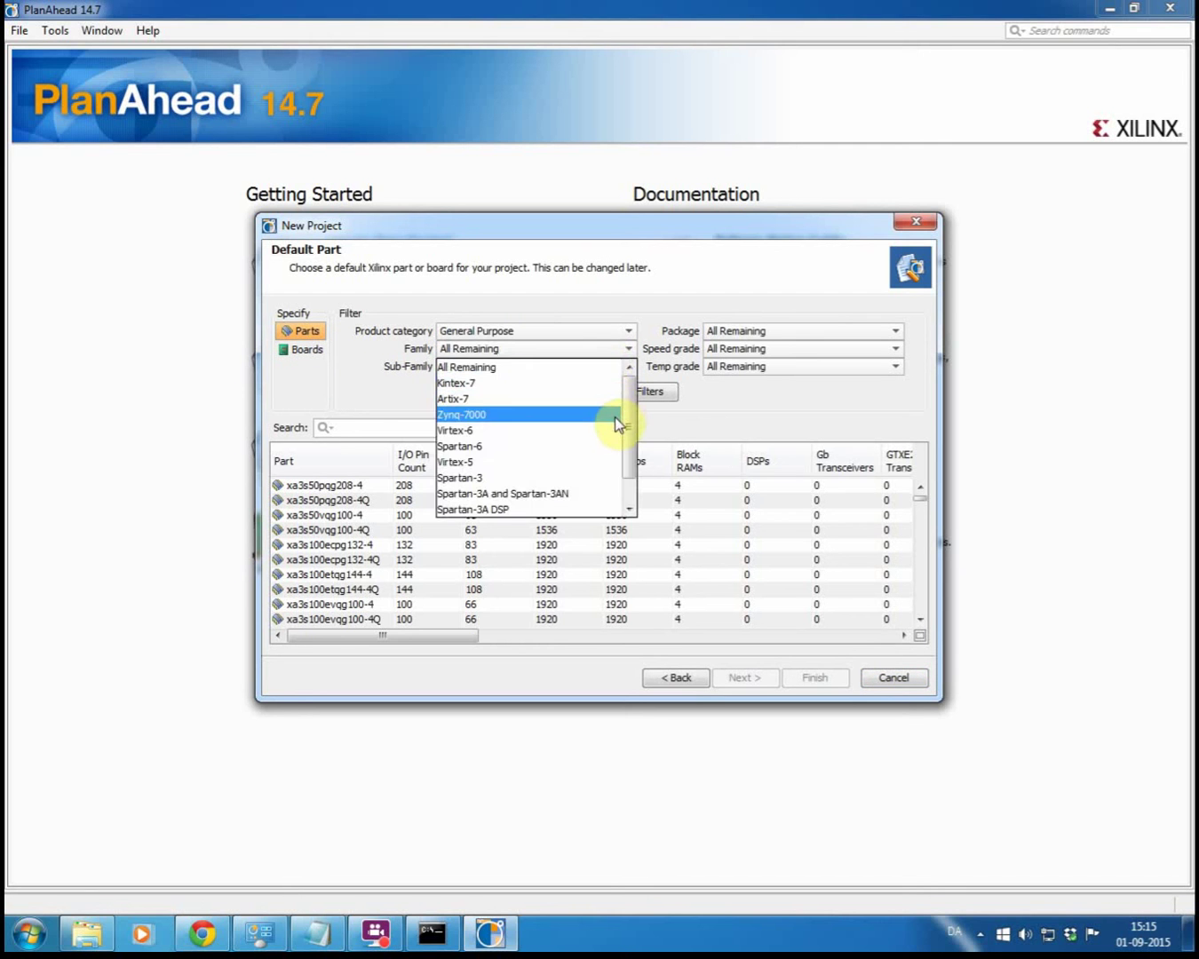
left_click(560, 493)
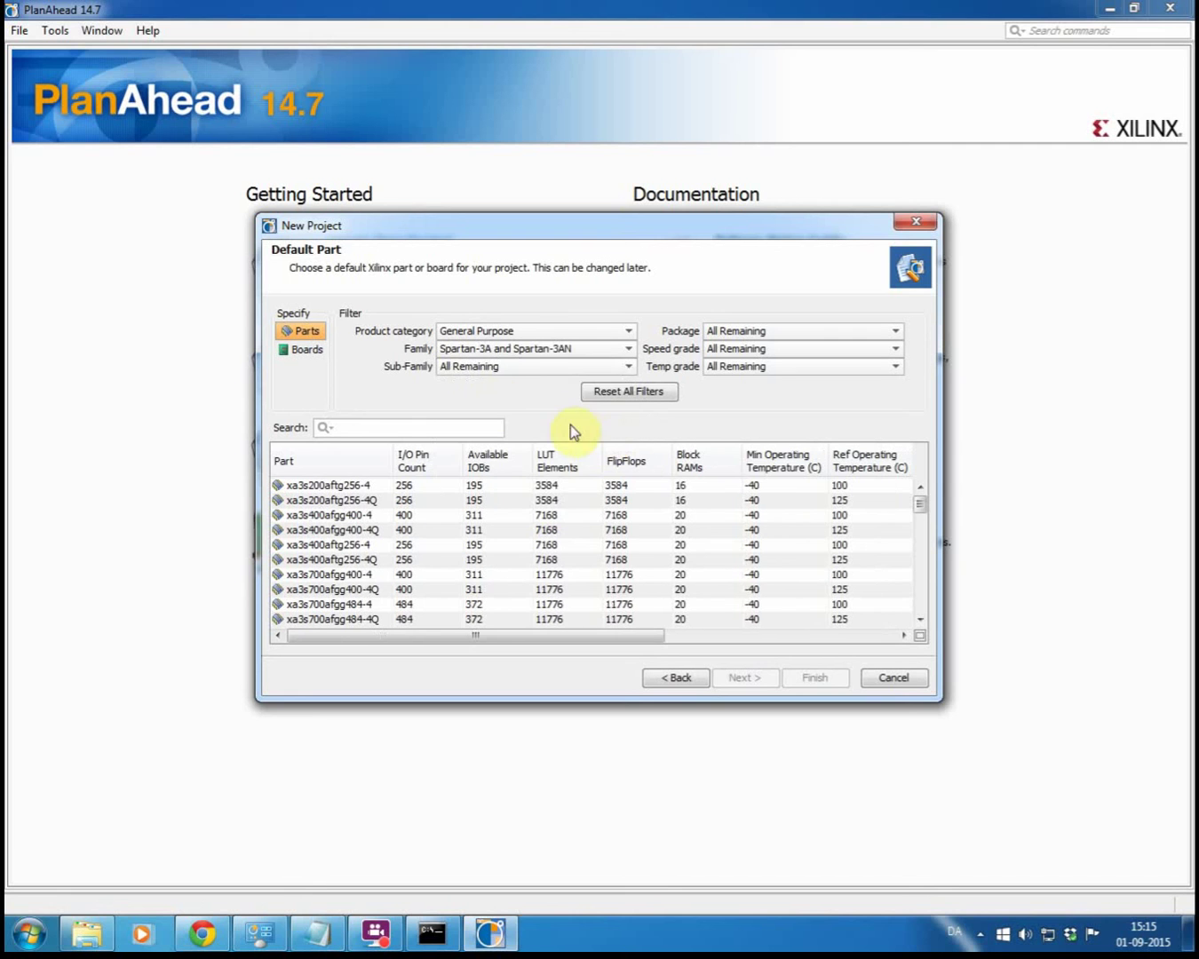
left_click(533, 368)
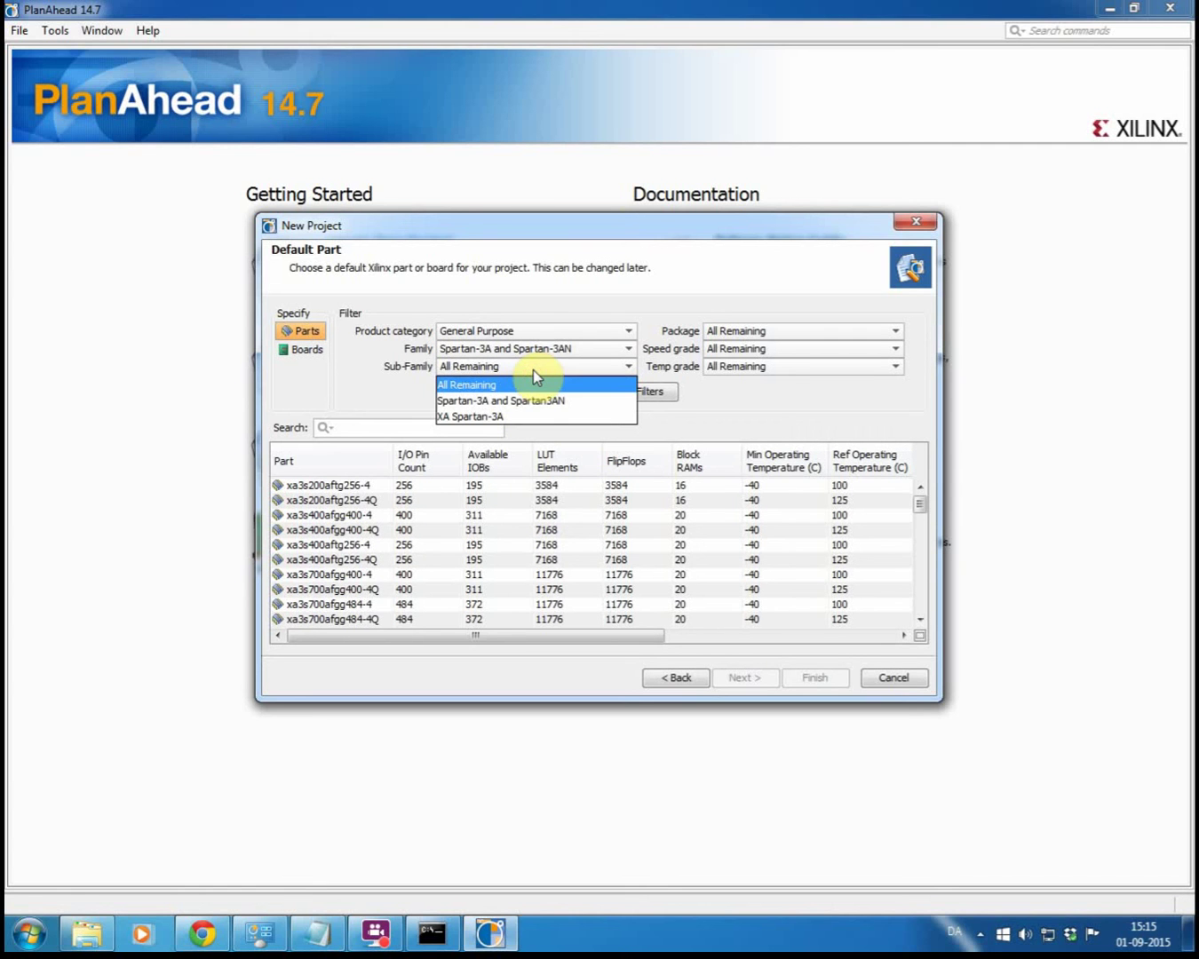
left_click(535, 401)
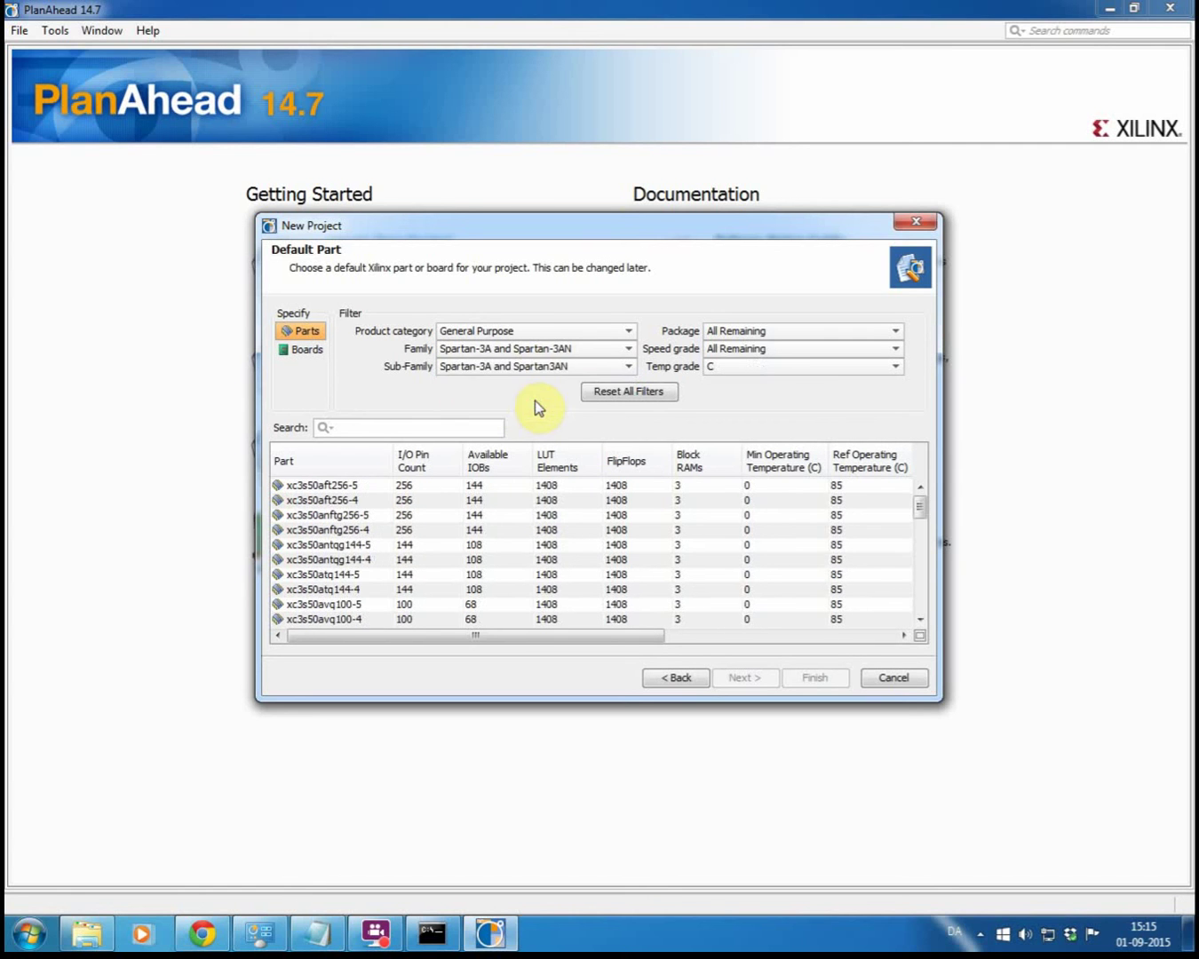
Step: Narrow the parts to package tqg144 and speed grade -4, then select xc3s50antqg144-4
left_click(825, 334)
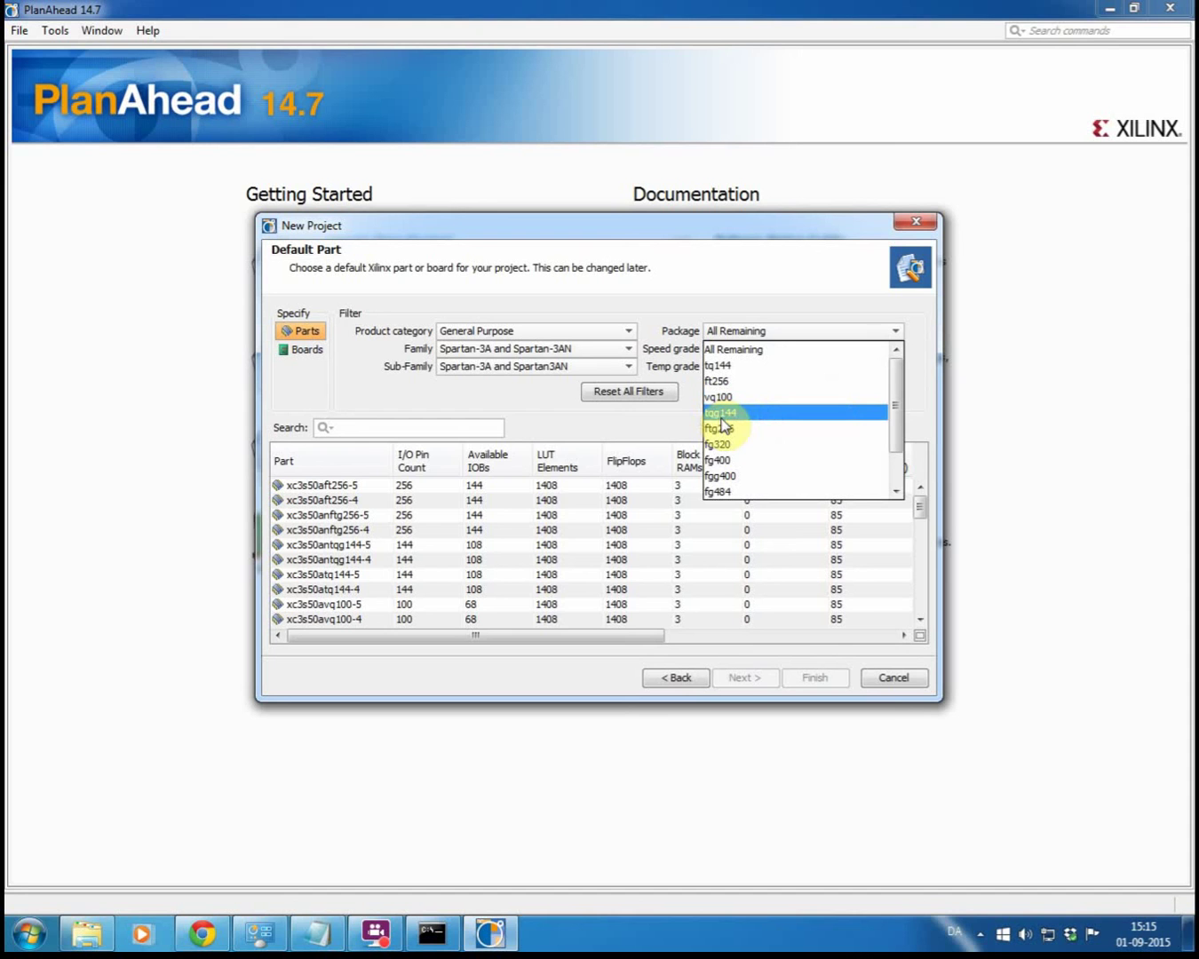
left_click(762, 414)
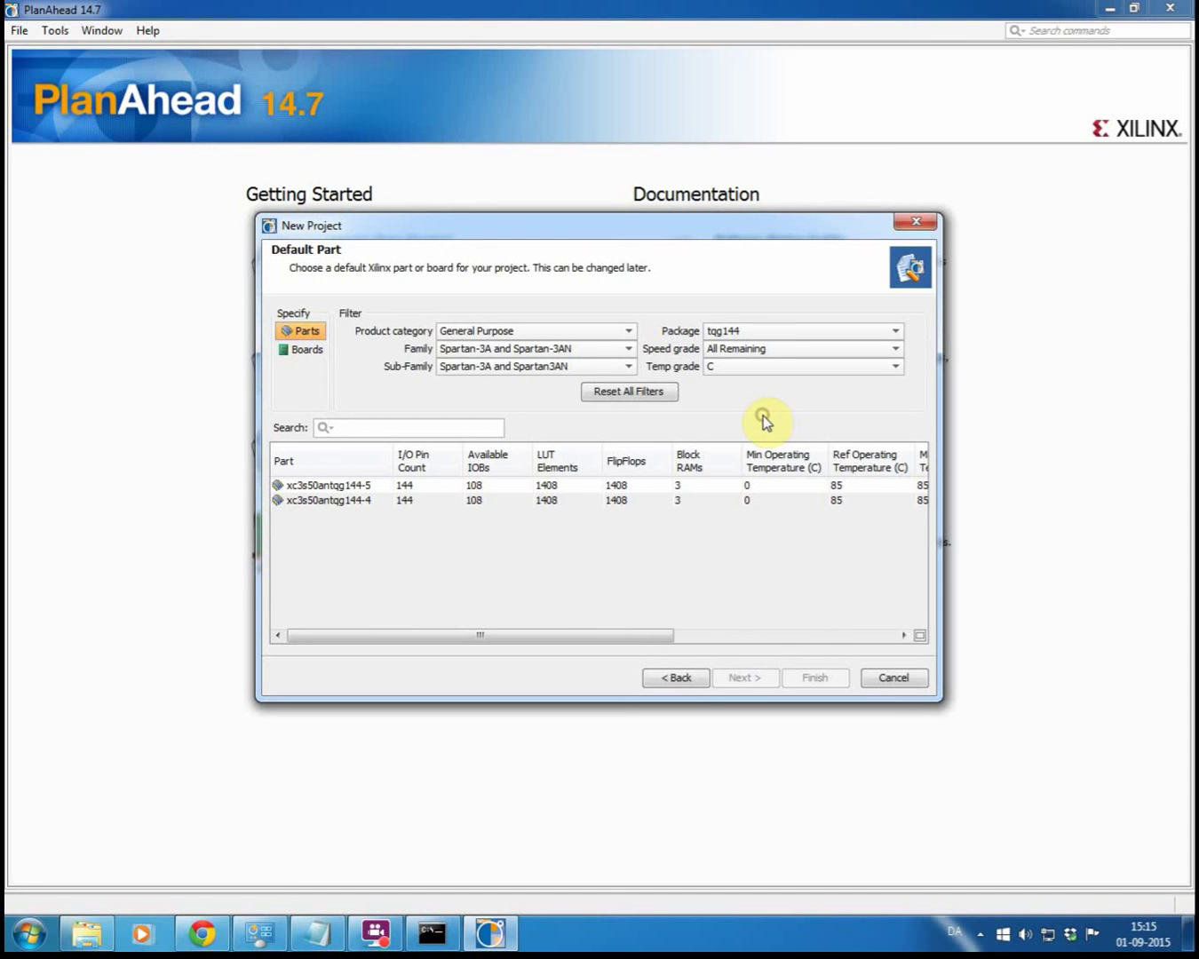
left_click(780, 348)
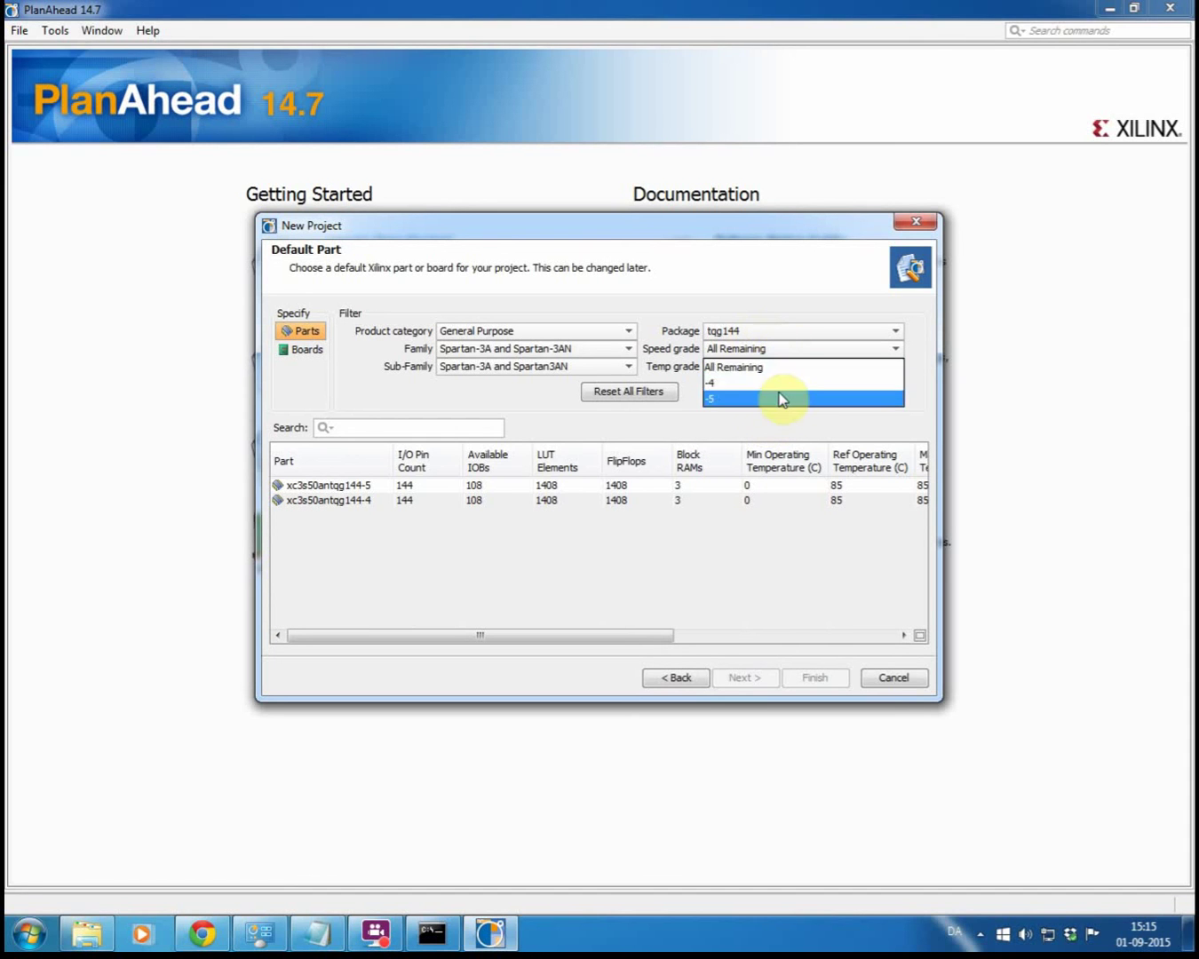
left_click(781, 384)
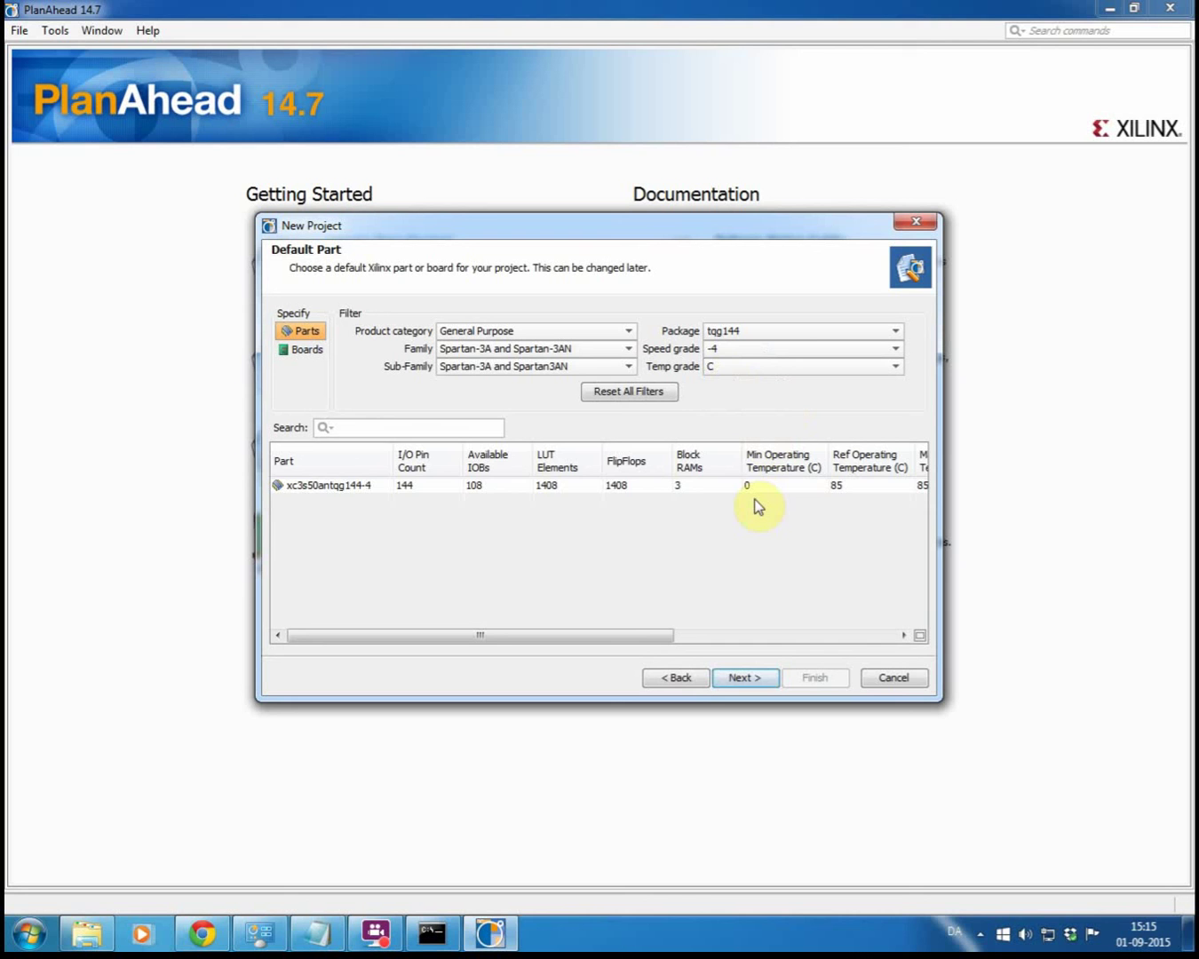
left_click(368, 489)
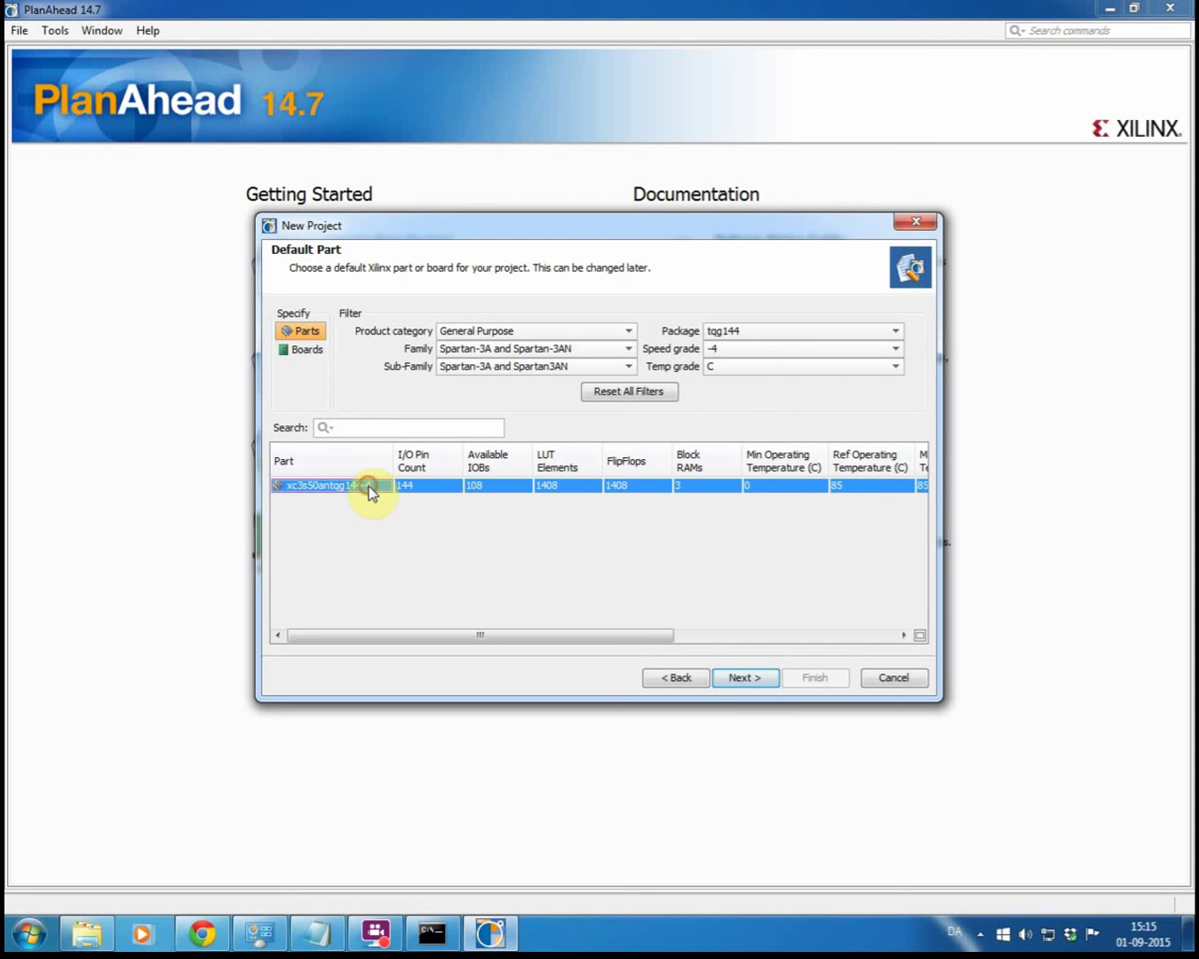
Step: Review the New Project Summary and finish creating the ProjectTest project
left_click(767, 680)
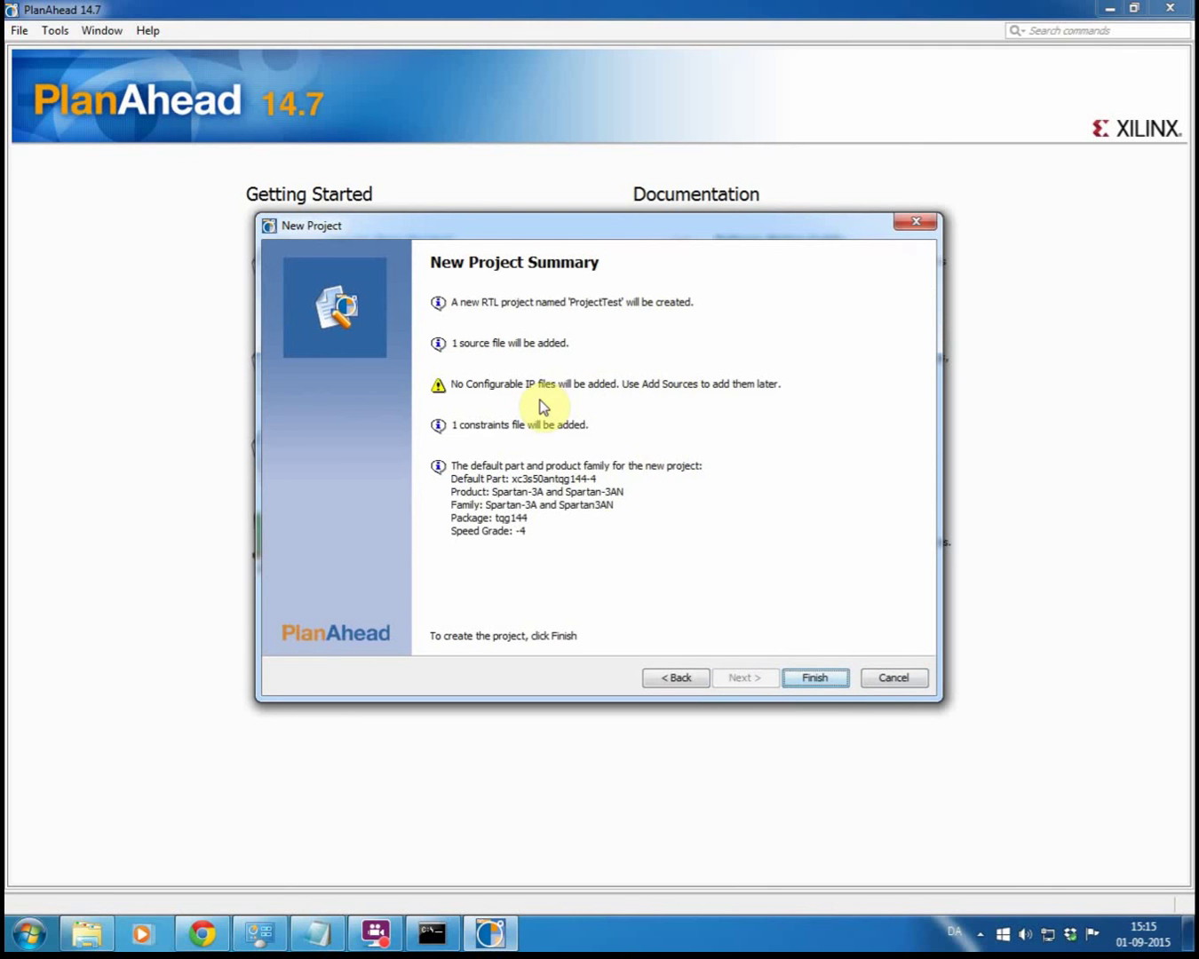
left_click(816, 678)
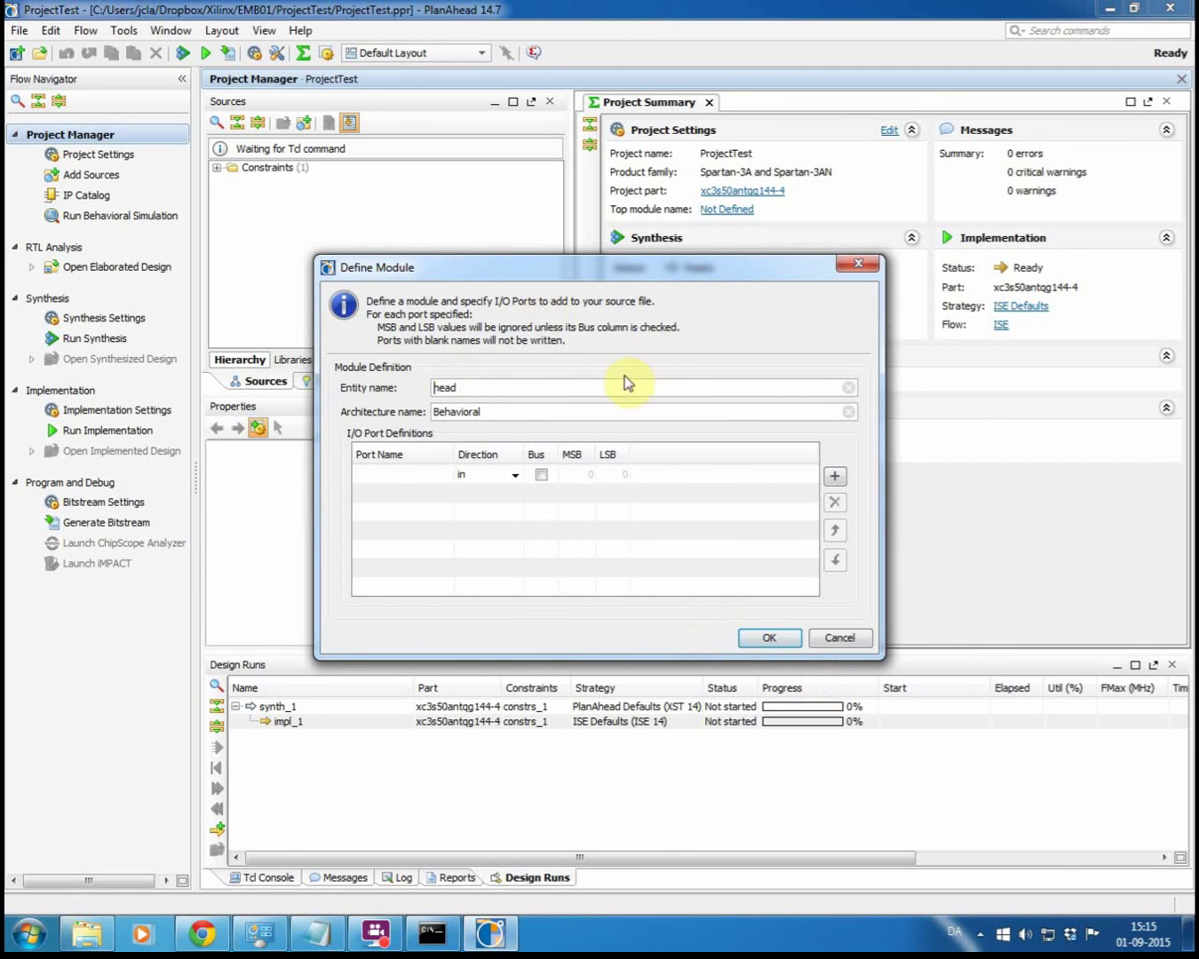
Step: Add an input port named in_put to the head module
left_click_drag(448, 265, 467, 296)
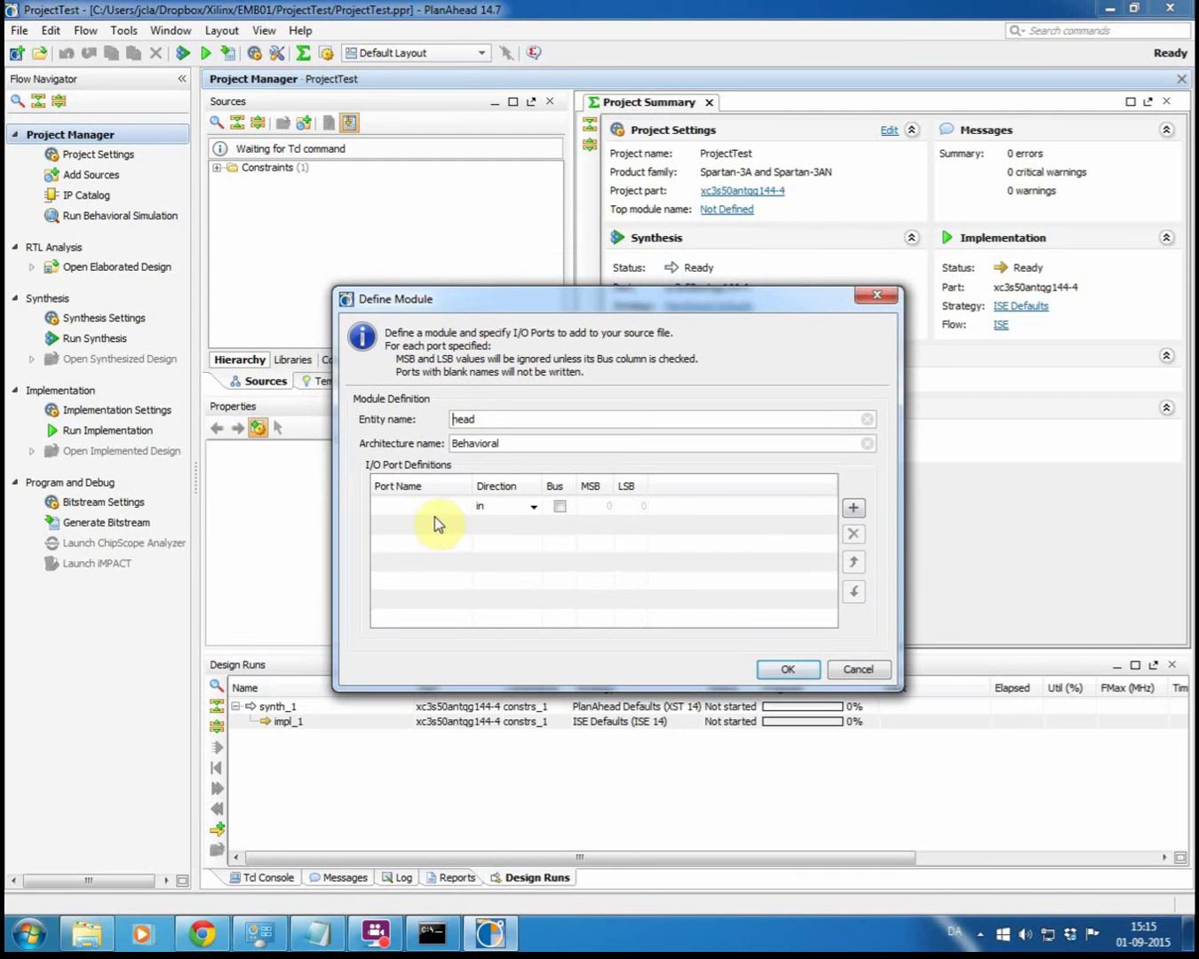
left_click(402, 505)
left_click(426, 504)
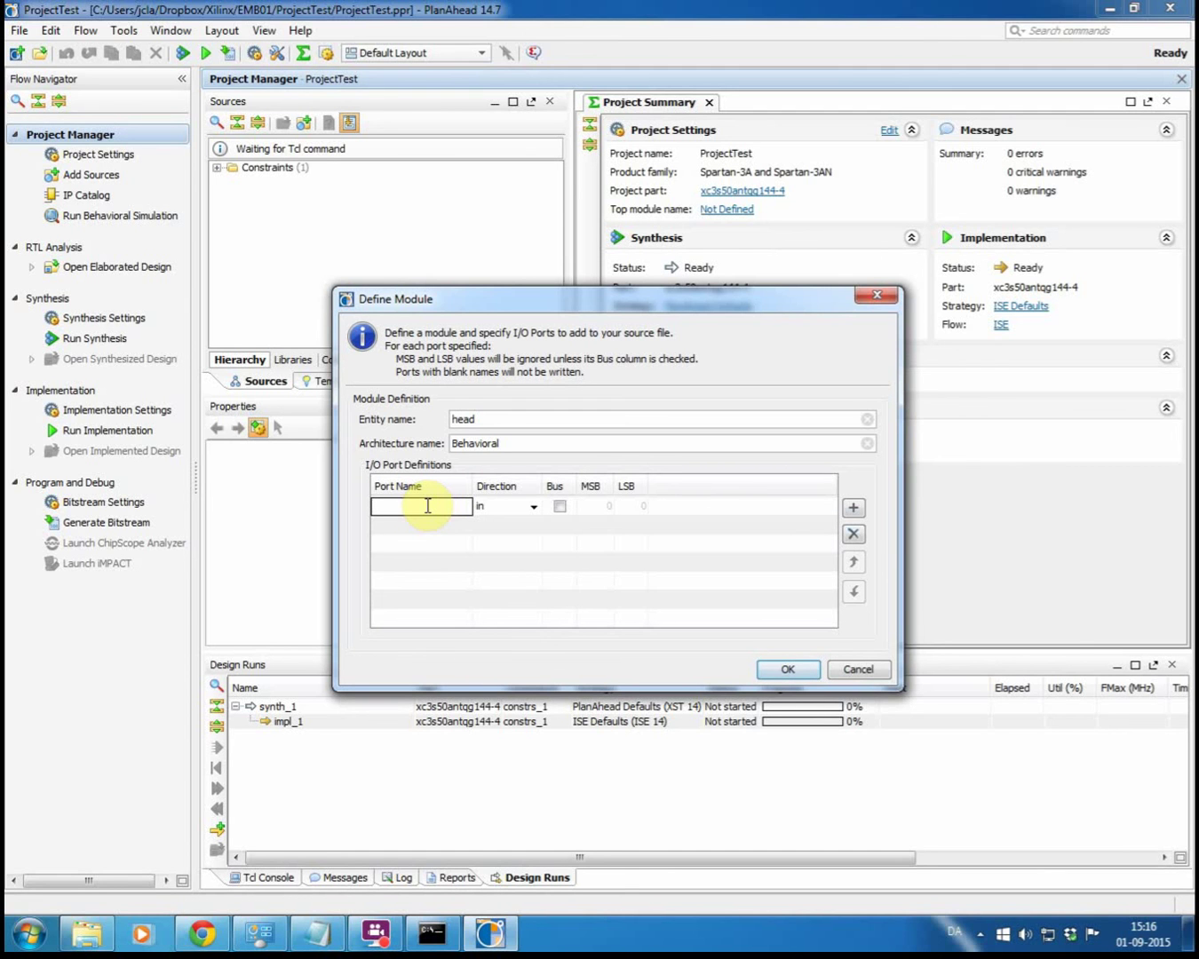
type("in_put")
key("Tab")
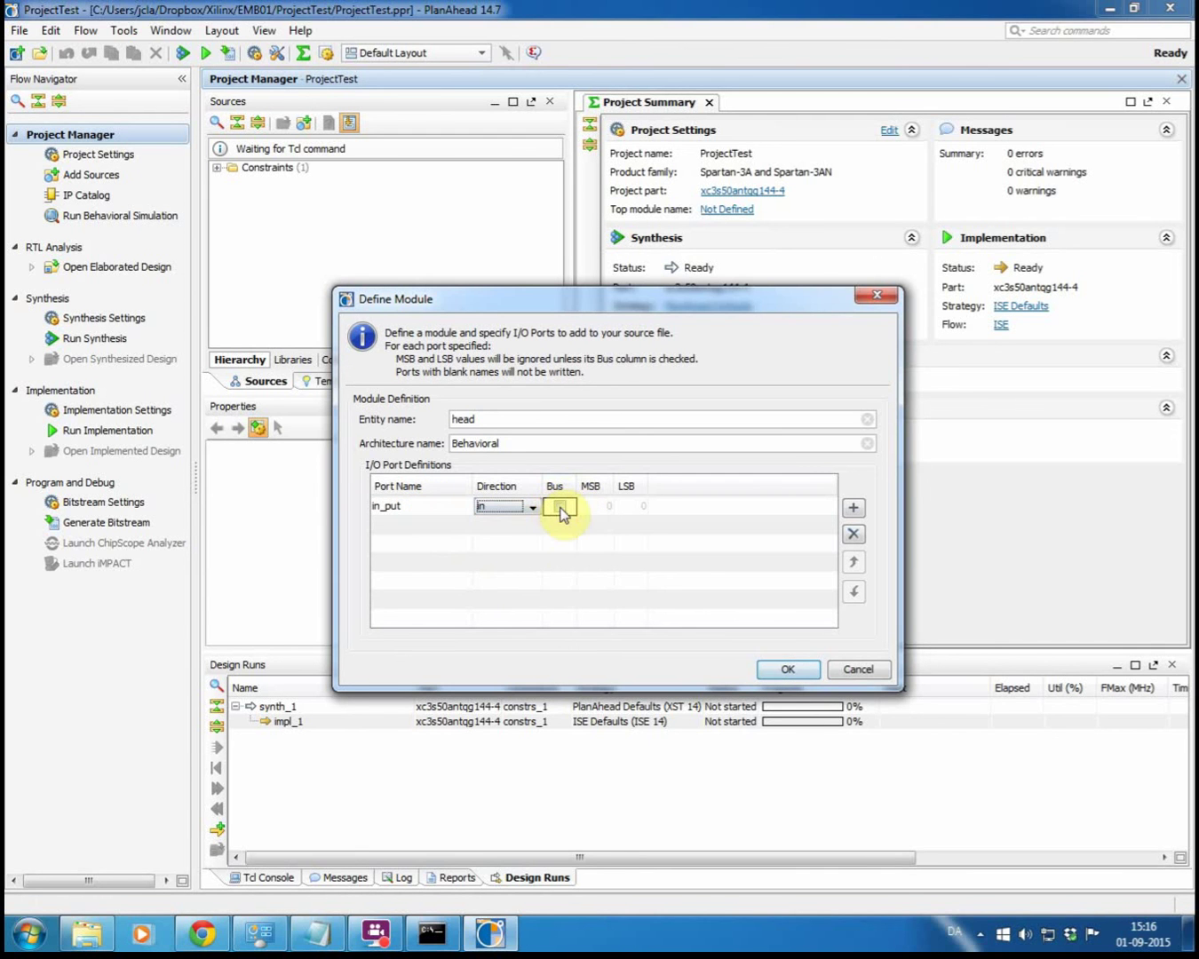
Step: Add out_put as an output bus with MSB 1 and LSB 0, delete the blank row, confirm
left_click(441, 526)
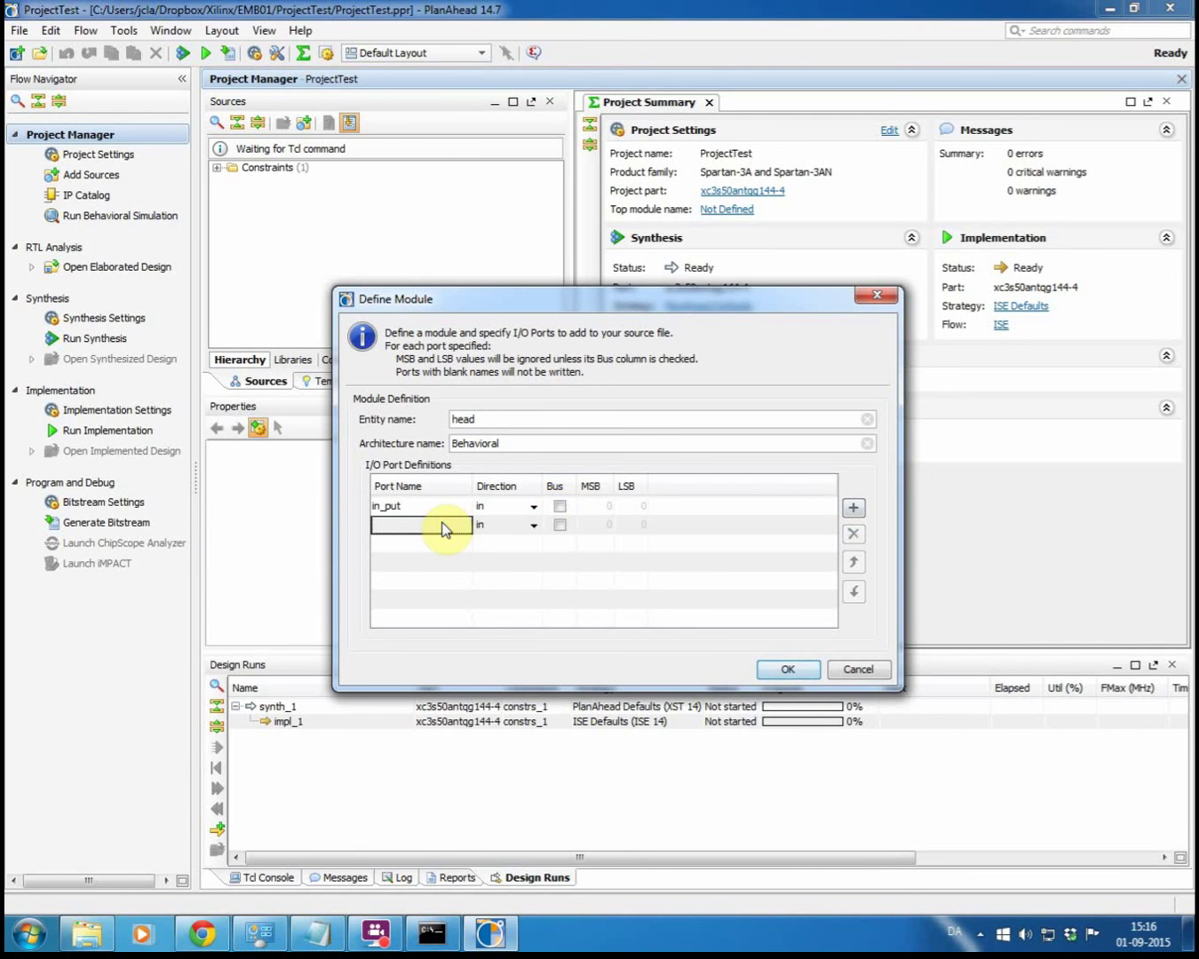
type("out_")
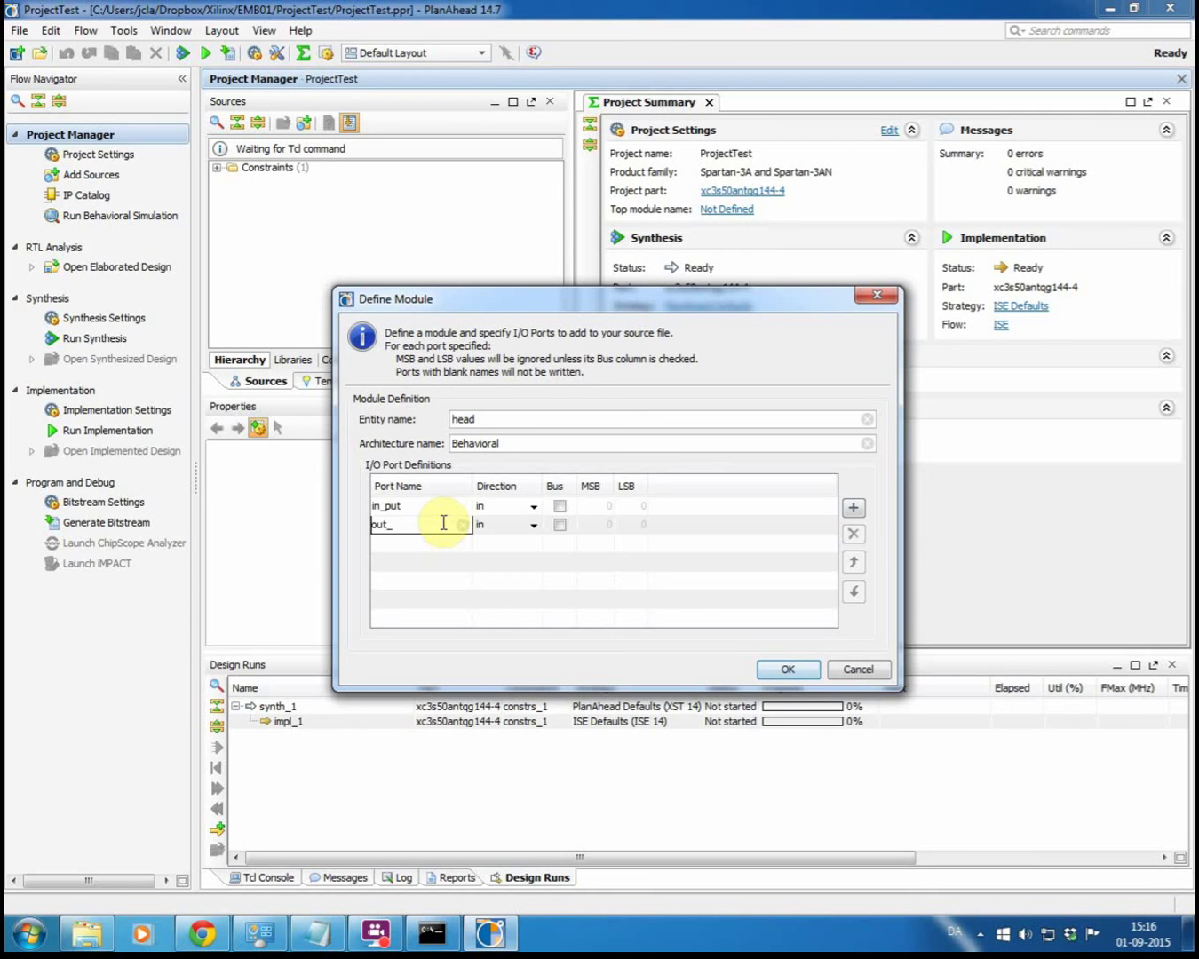
type("put")
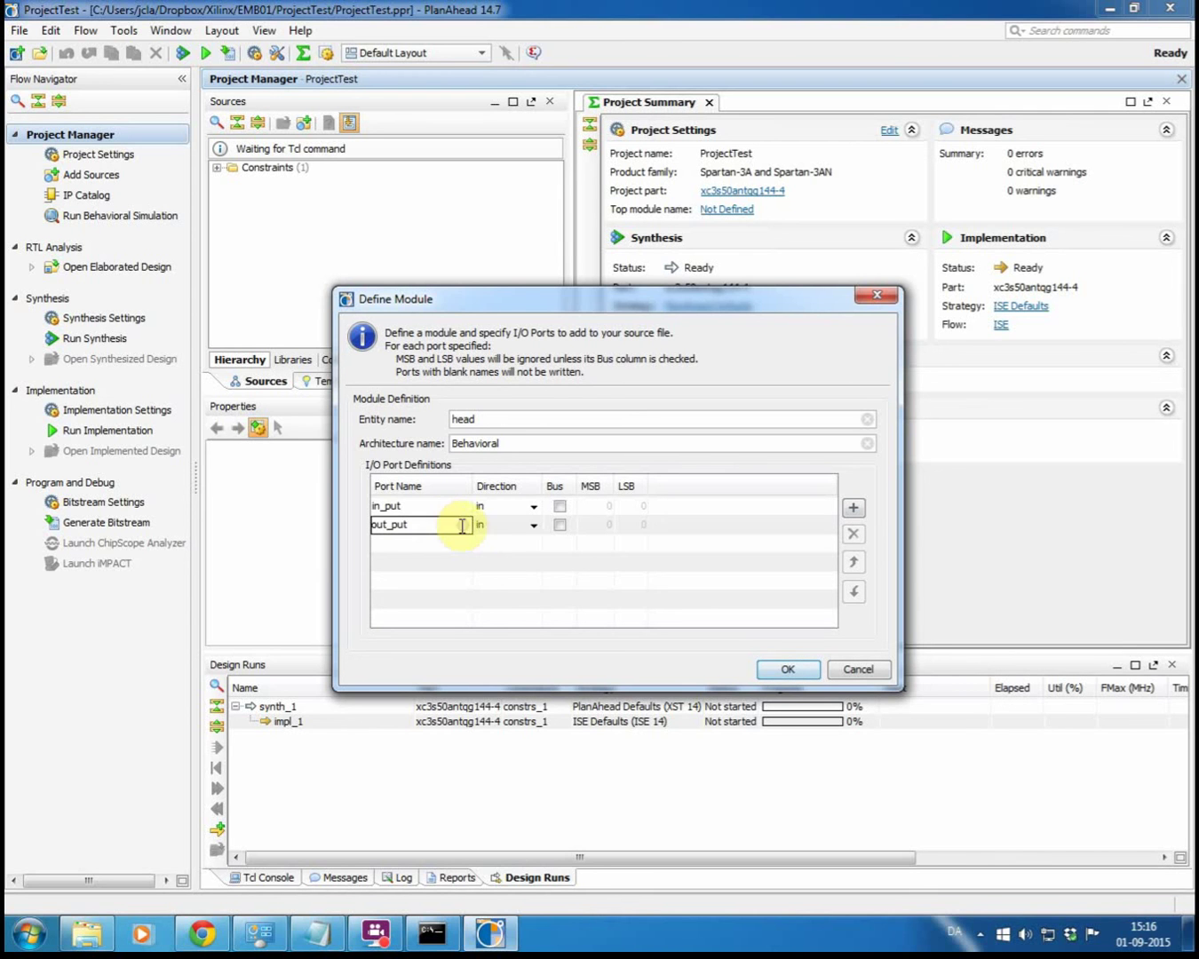
left_click(506, 524)
left_click(508, 525)
left_click(504, 565)
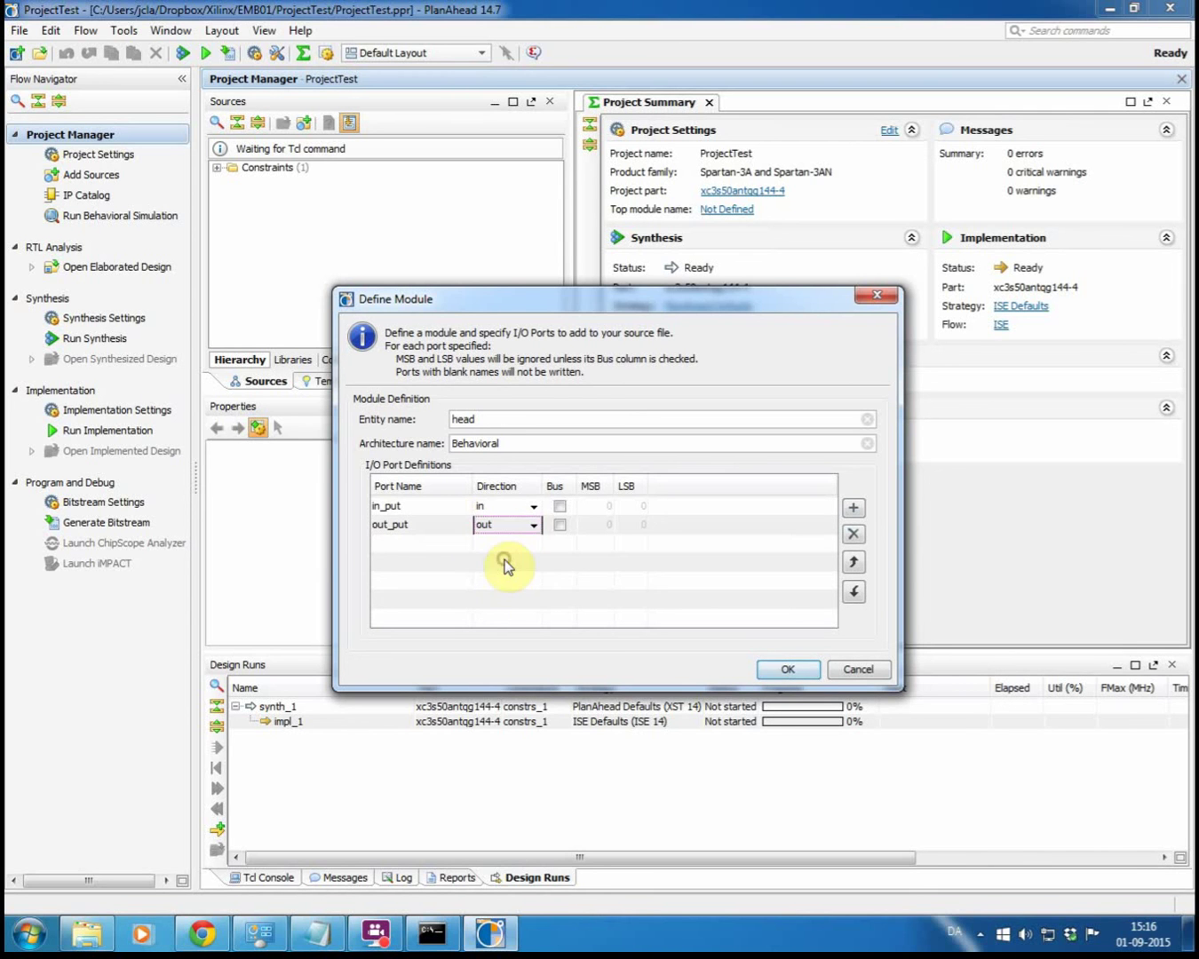
left_click(559, 526)
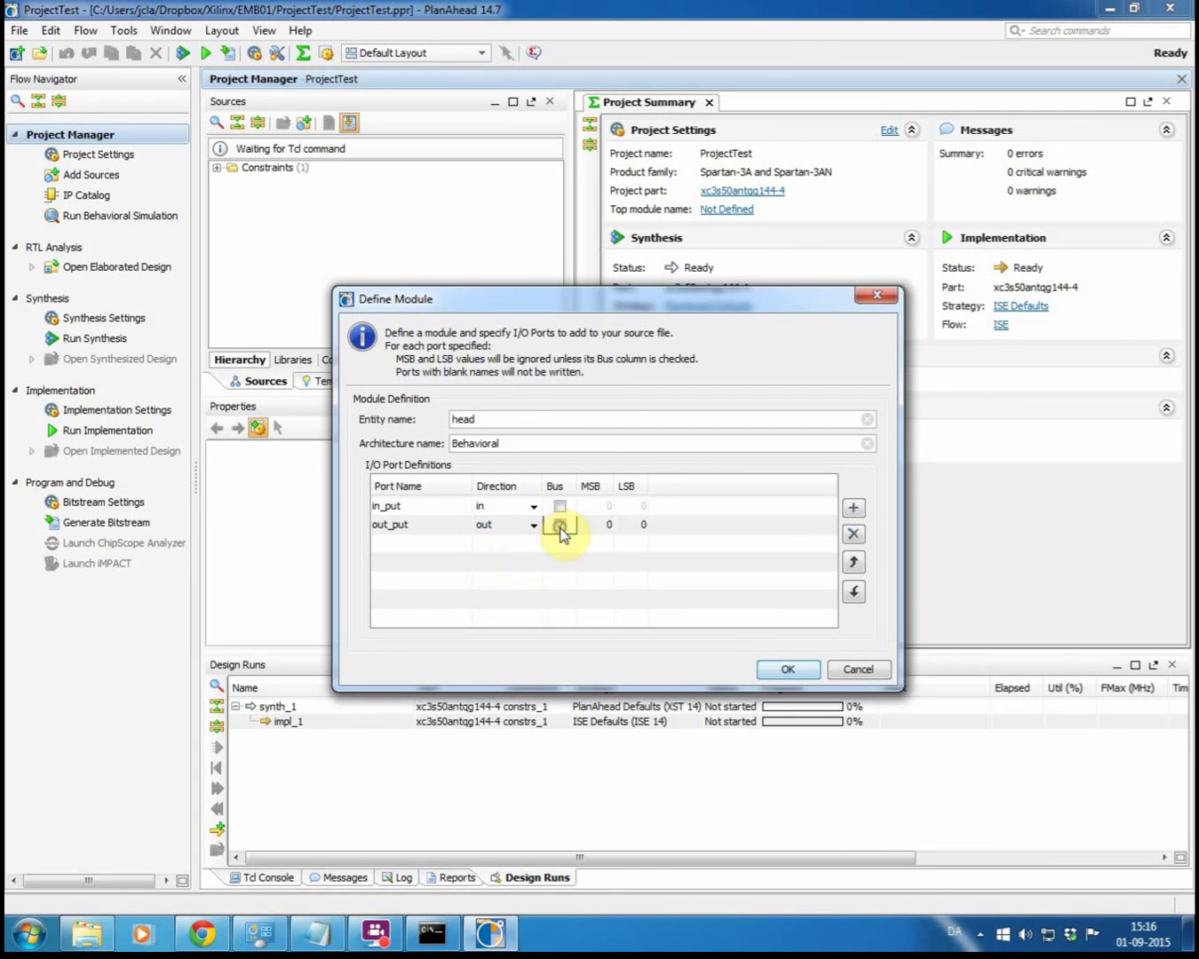
double_click(593, 528)
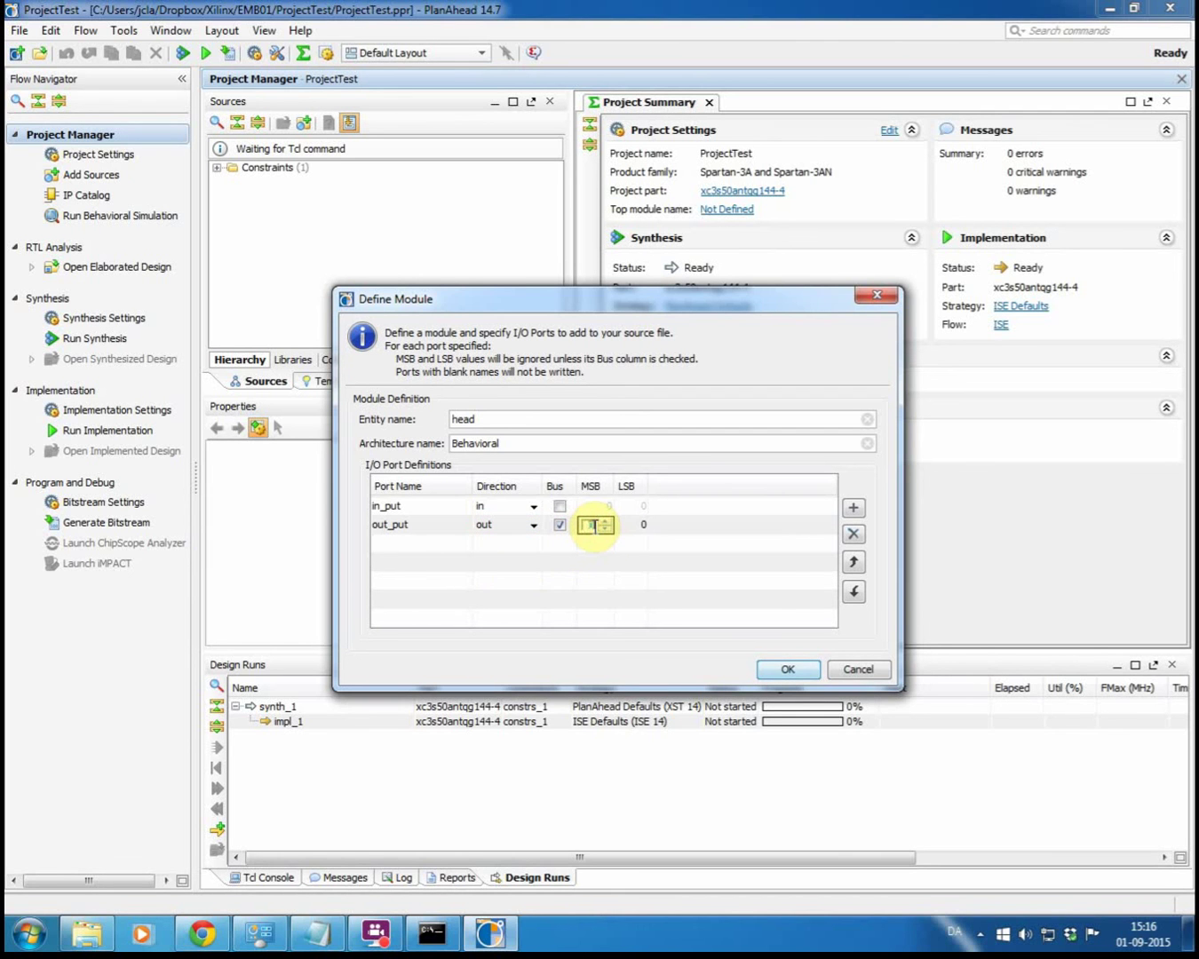
key("Return")
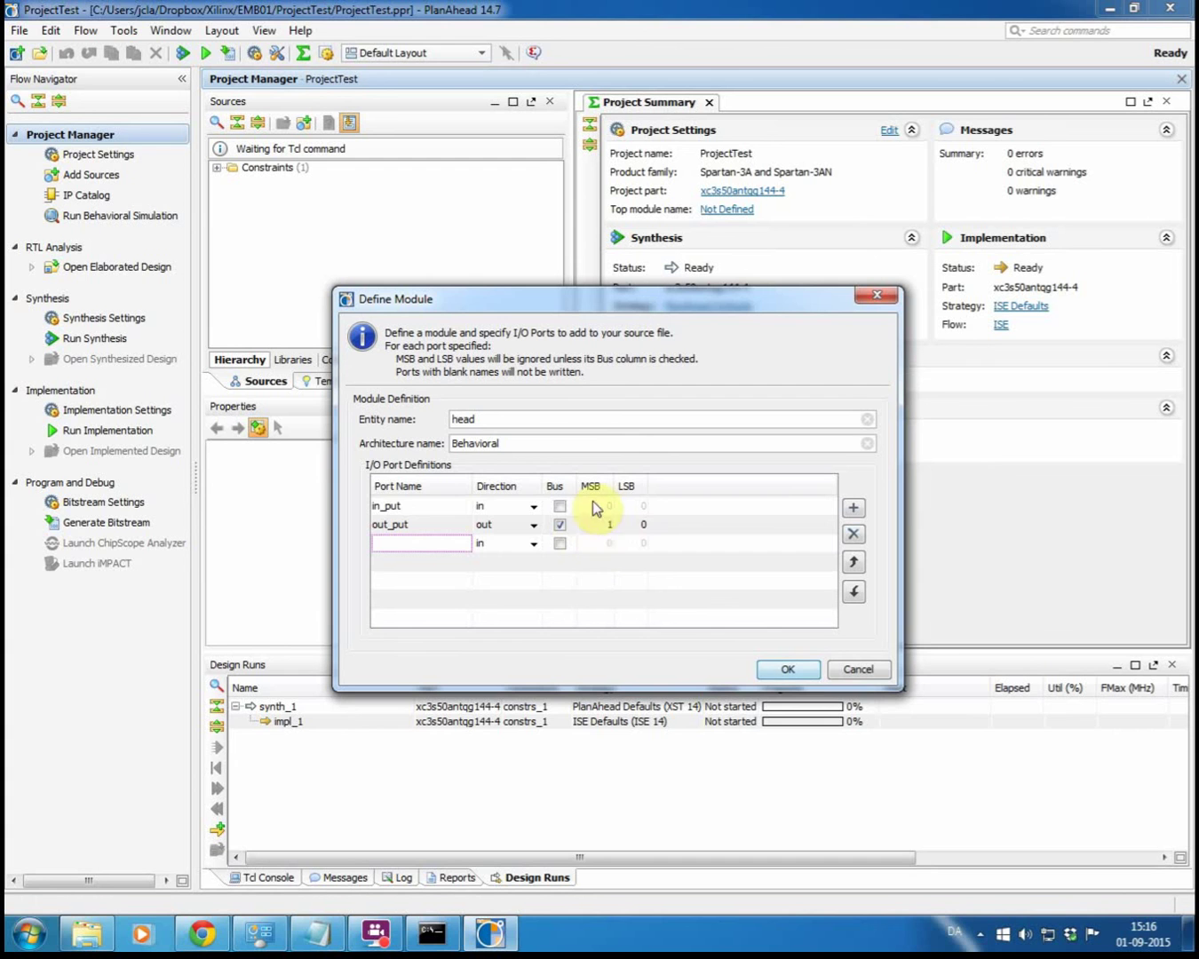
left_click(643, 527)
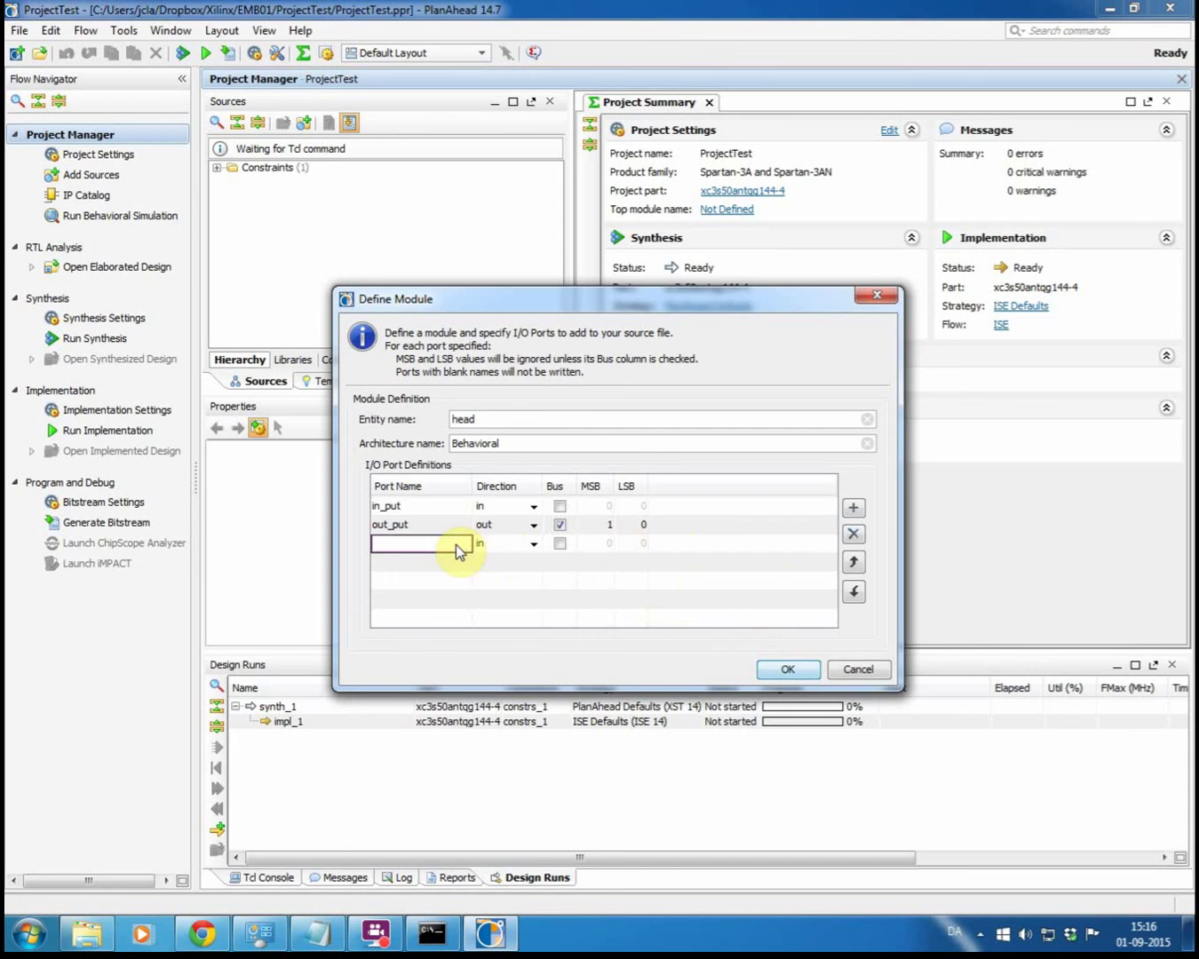
left_click(853, 537)
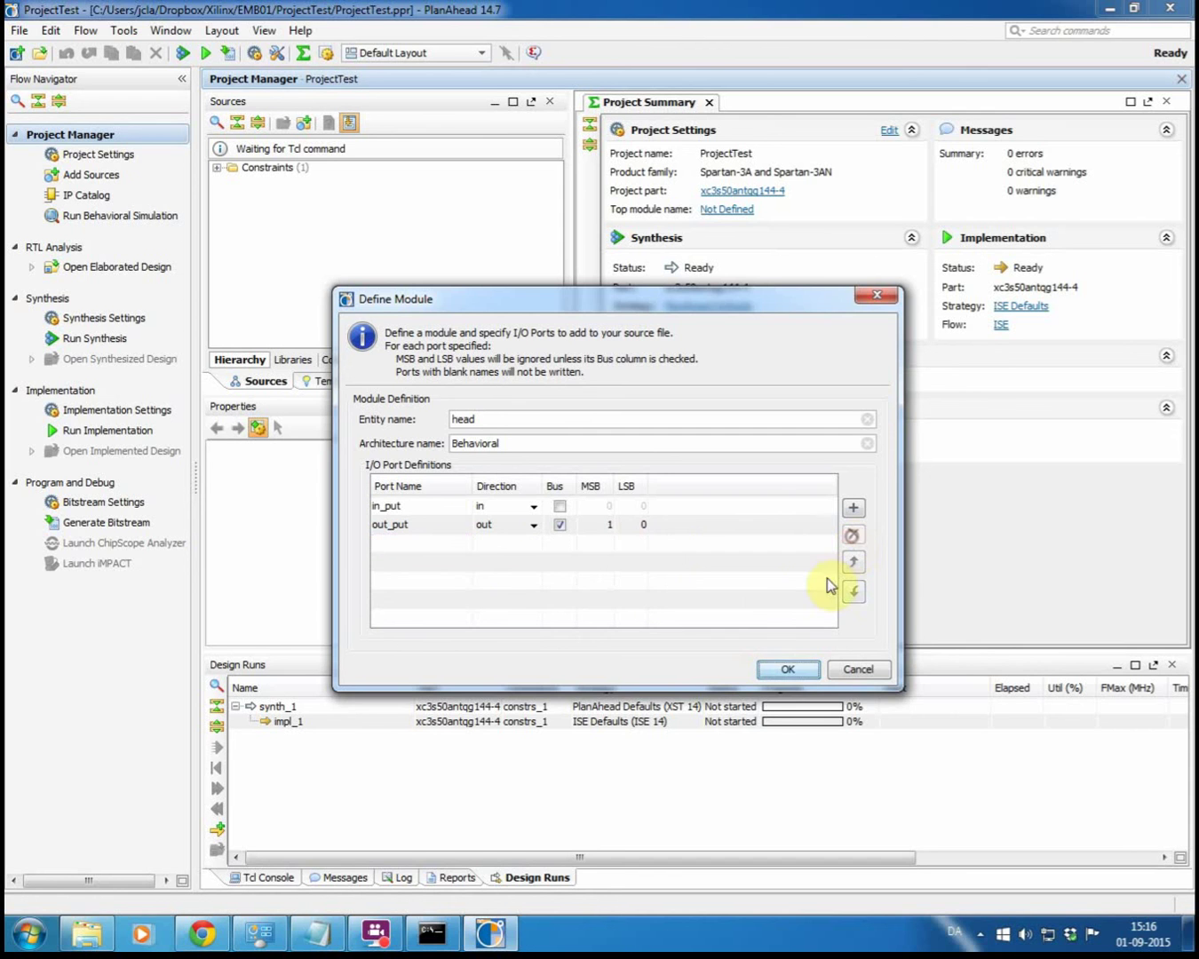
left_click(788, 668)
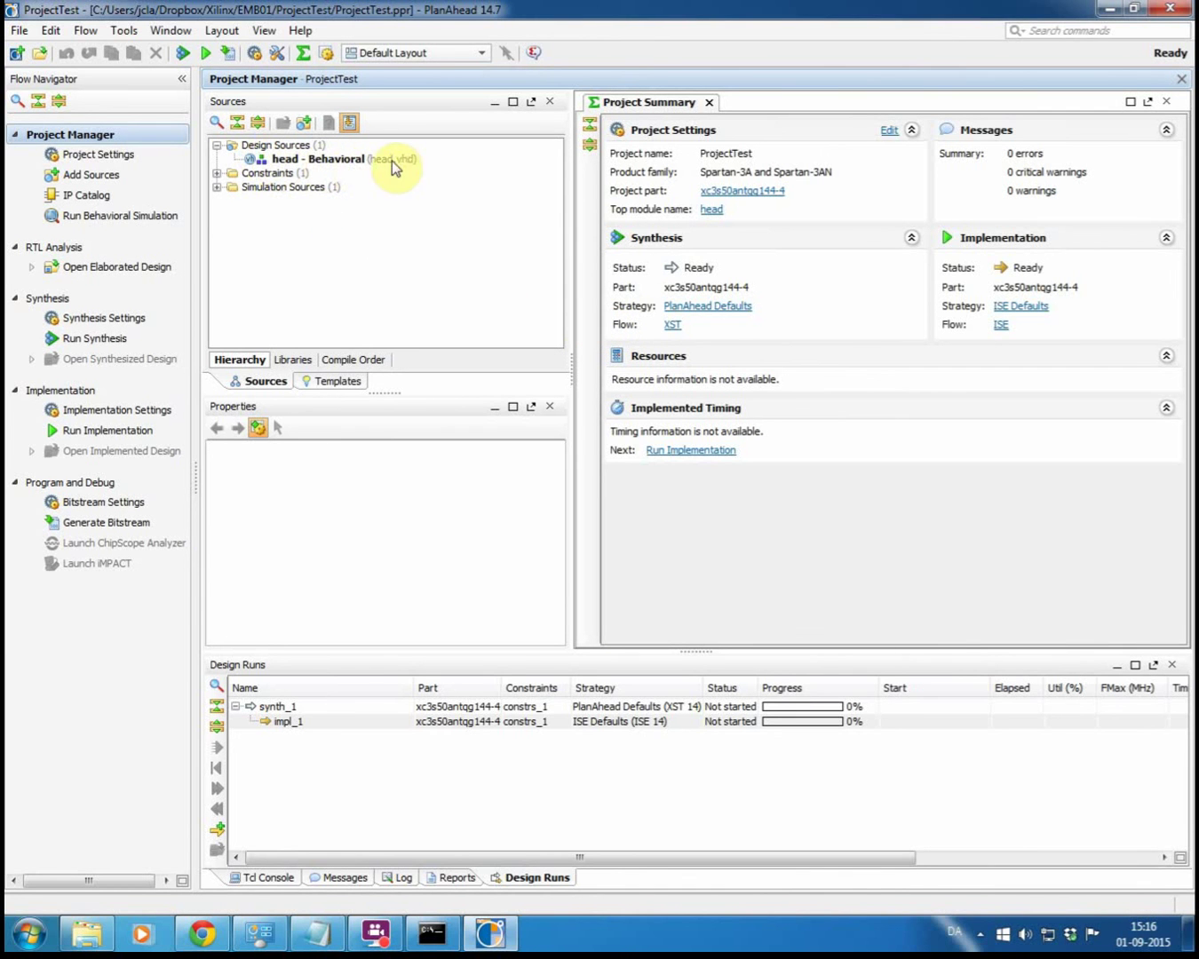
Step: Open head.vhd and review the head entity ports and the empty Behavioral architecture
double_click(375, 160)
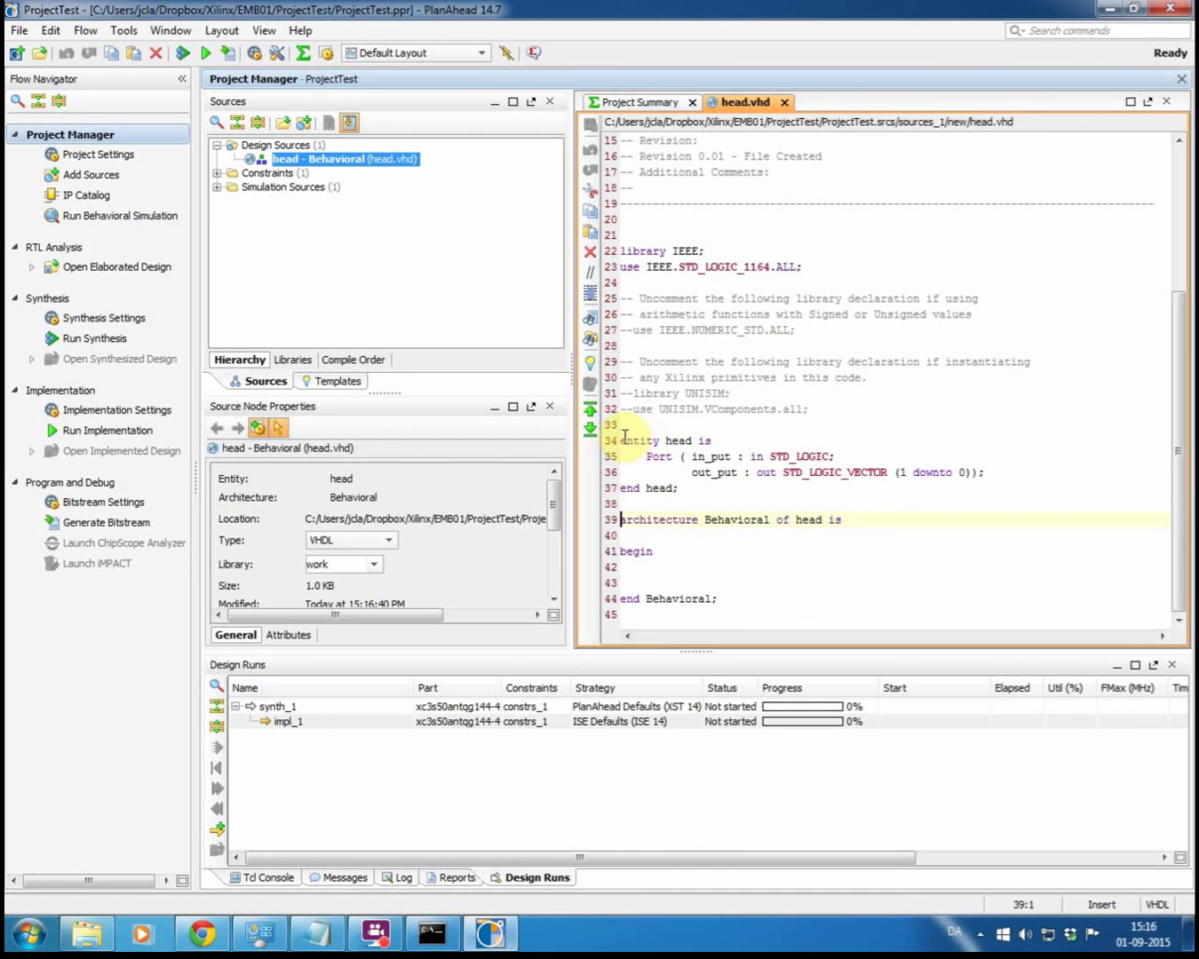
left_click_drag(622, 438, 715, 494)
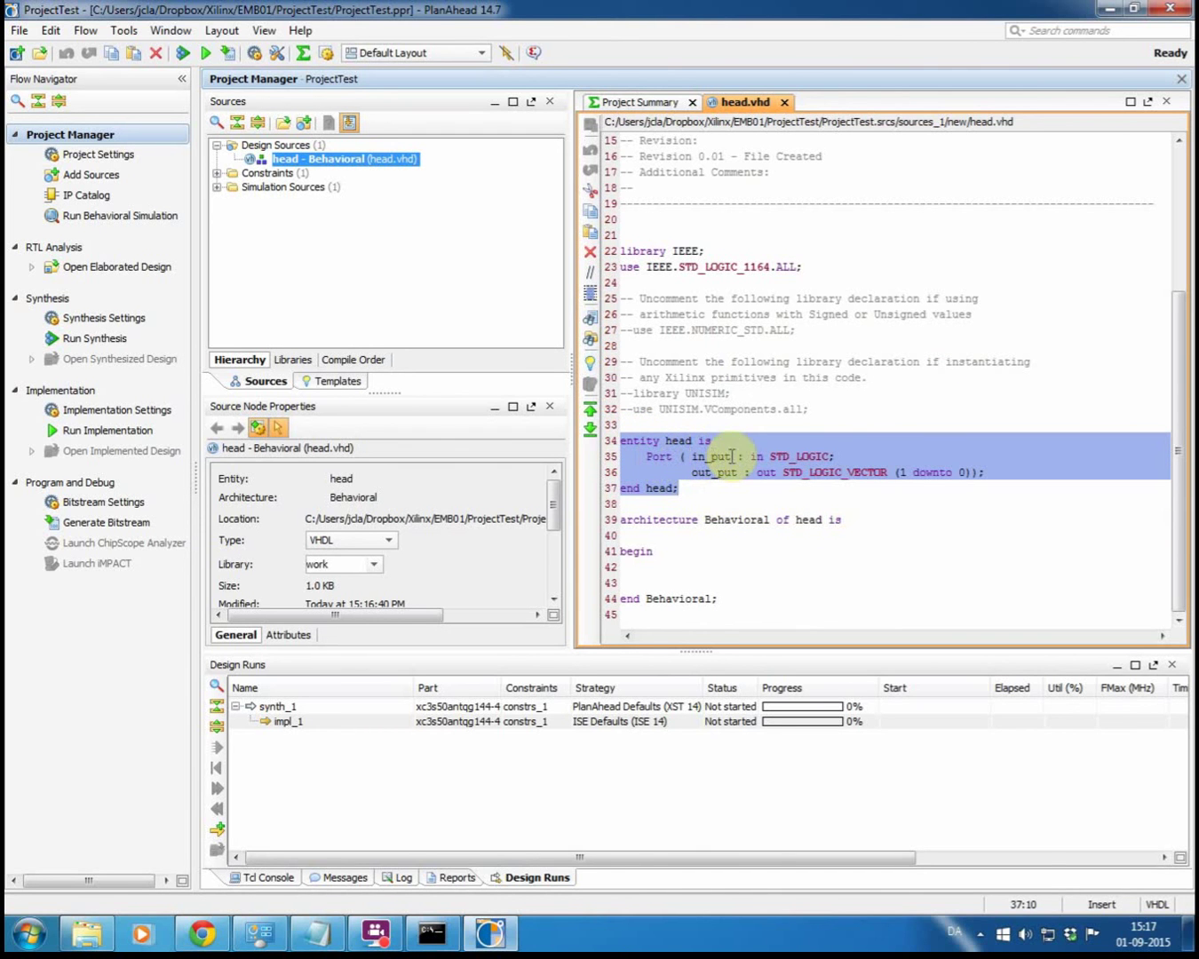
left_click(723, 487)
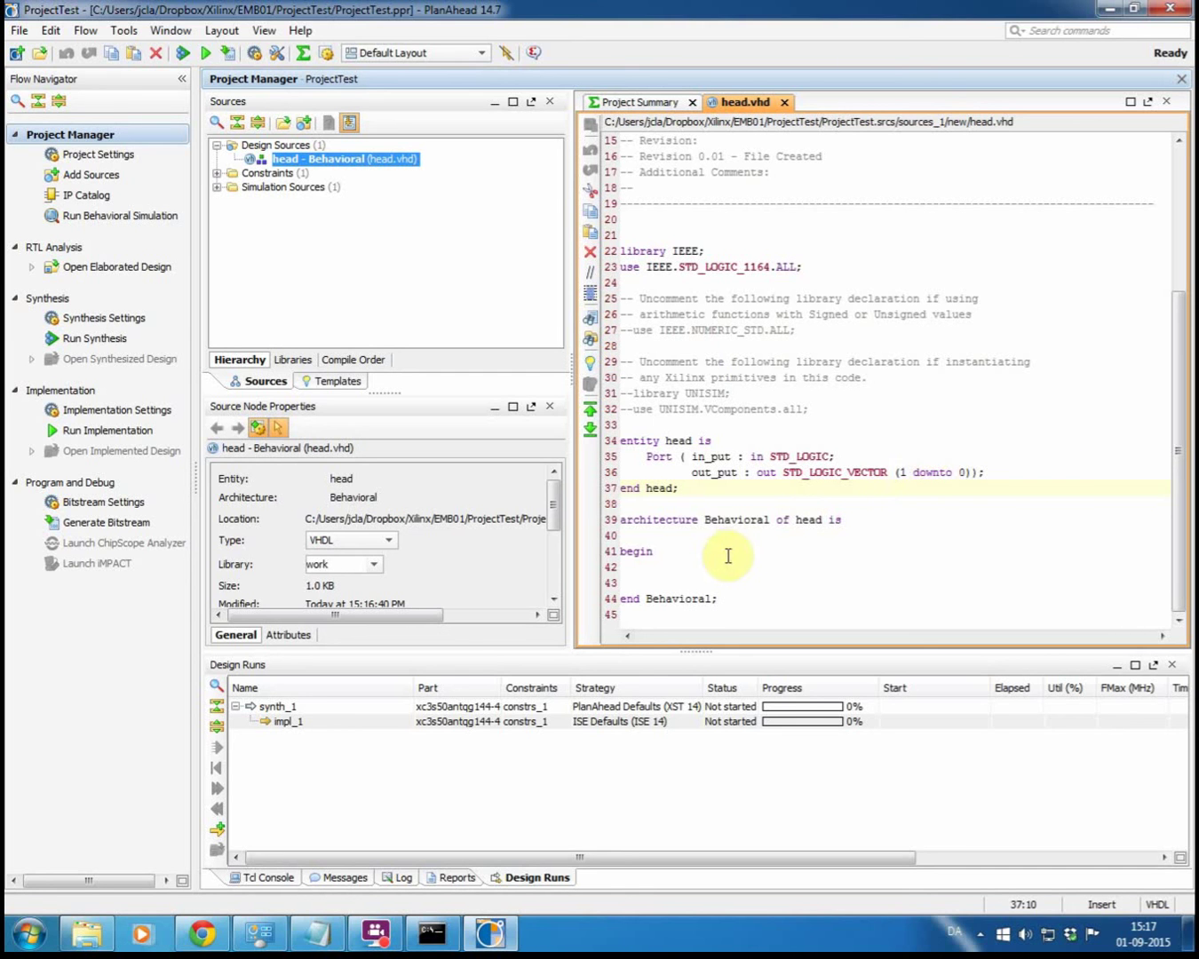
left_click_drag(718, 554, 718, 592)
left_click(718, 592)
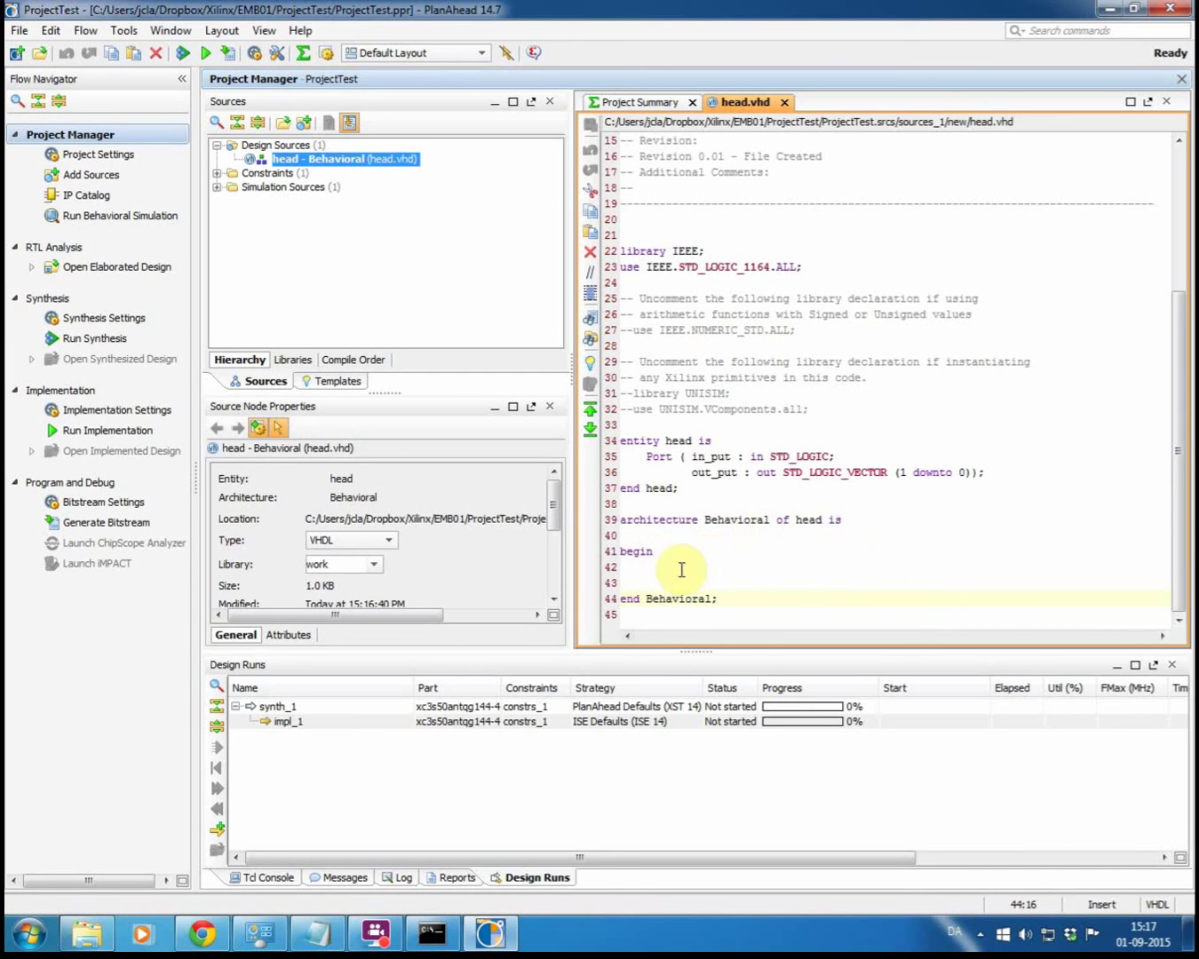
left_click_drag(627, 569, 626, 584)
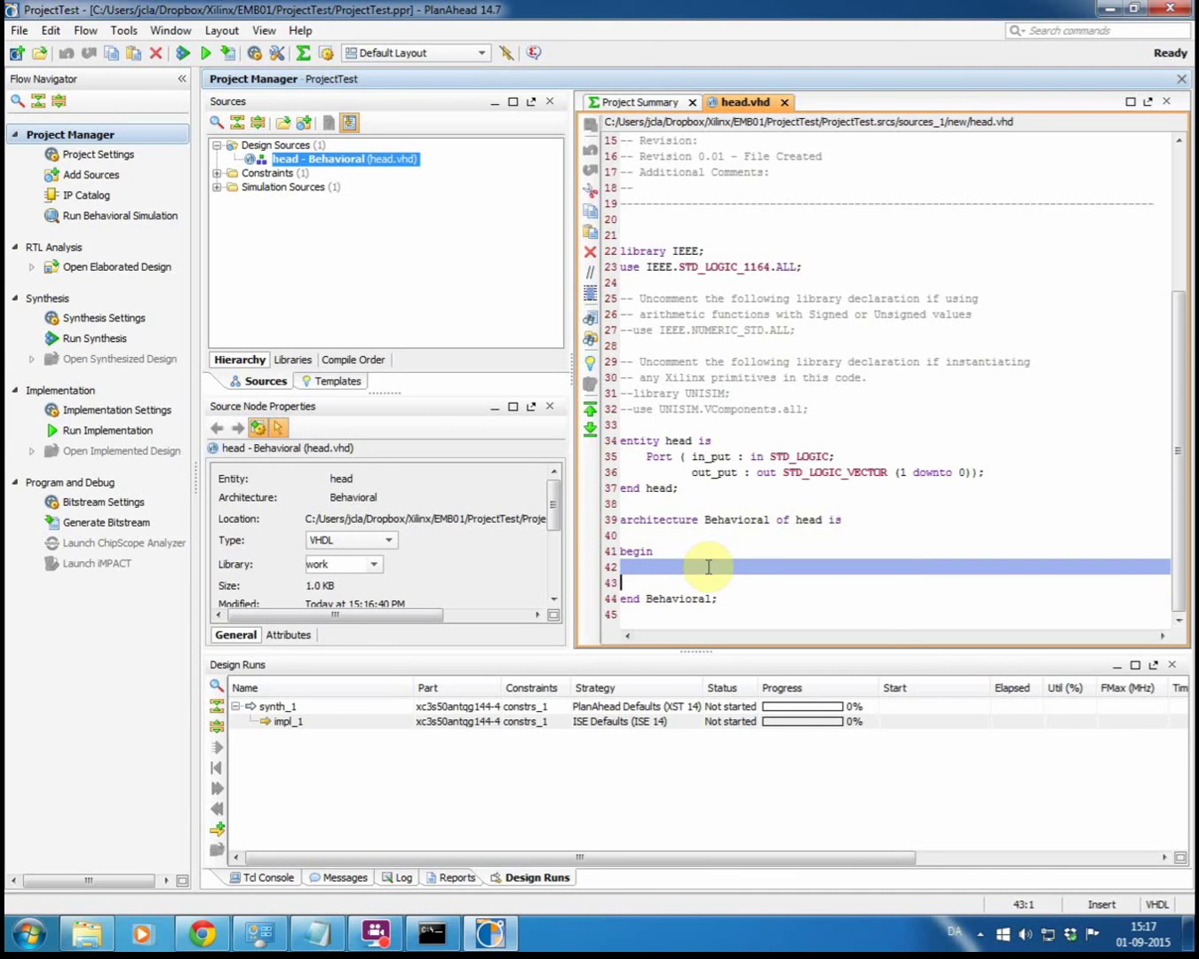
Step: Expand Constraints and open head_constrains.ucf in the editor
left_click(216, 174)
left_click(292, 203)
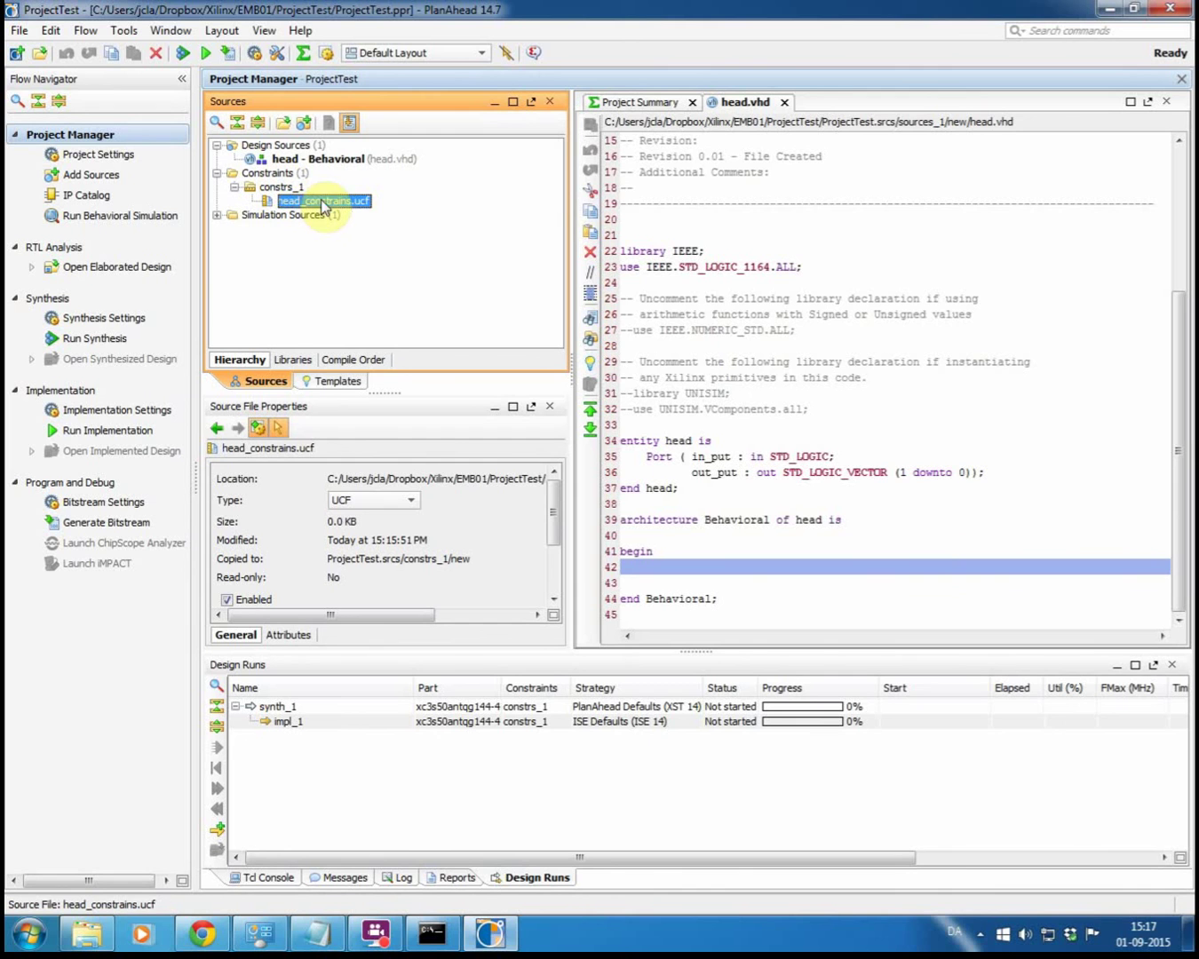
double_click(324, 203)
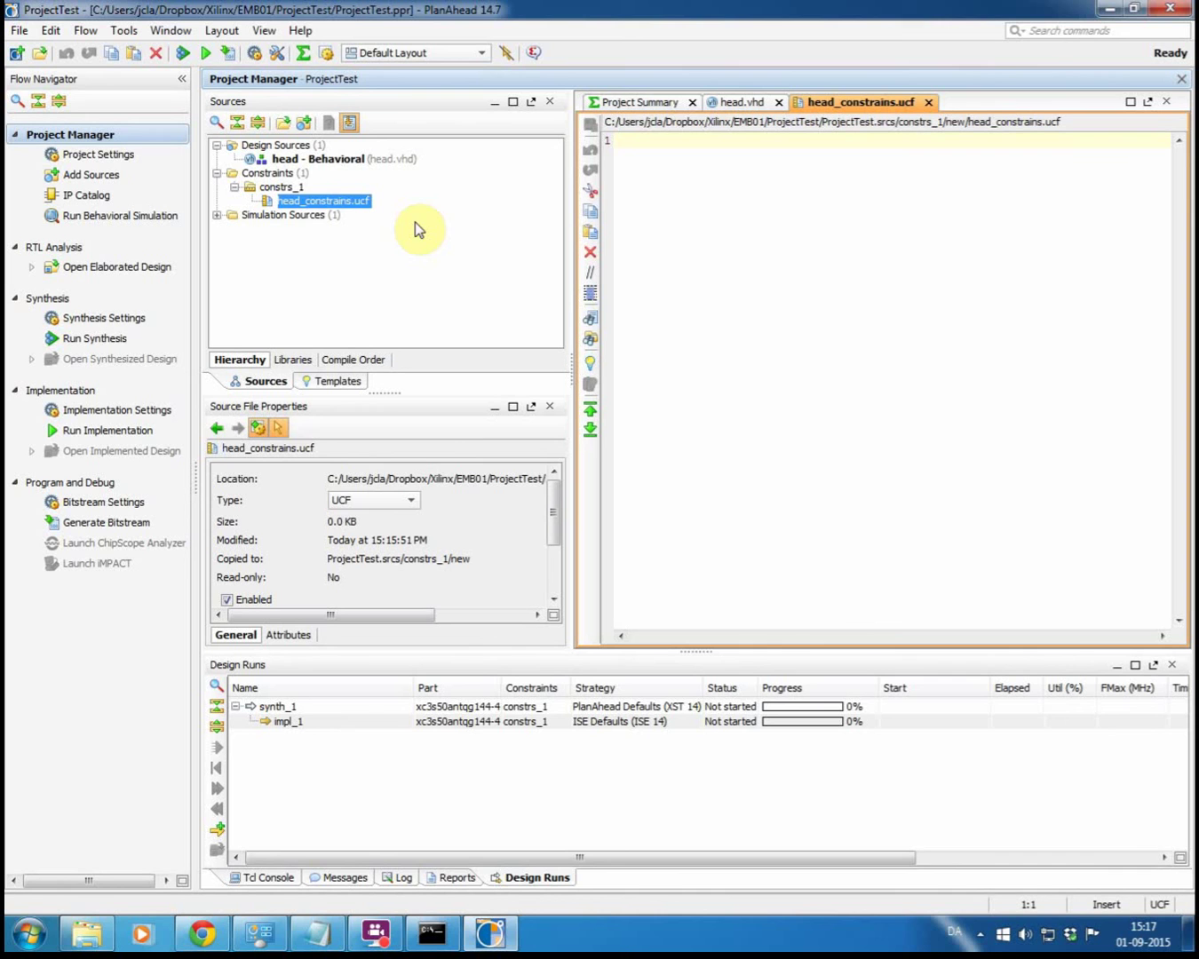
Step: Compare head.vhd's in_put and out_put port declarations against the empty UCF file, ending on head.vhd
left_click(724, 103)
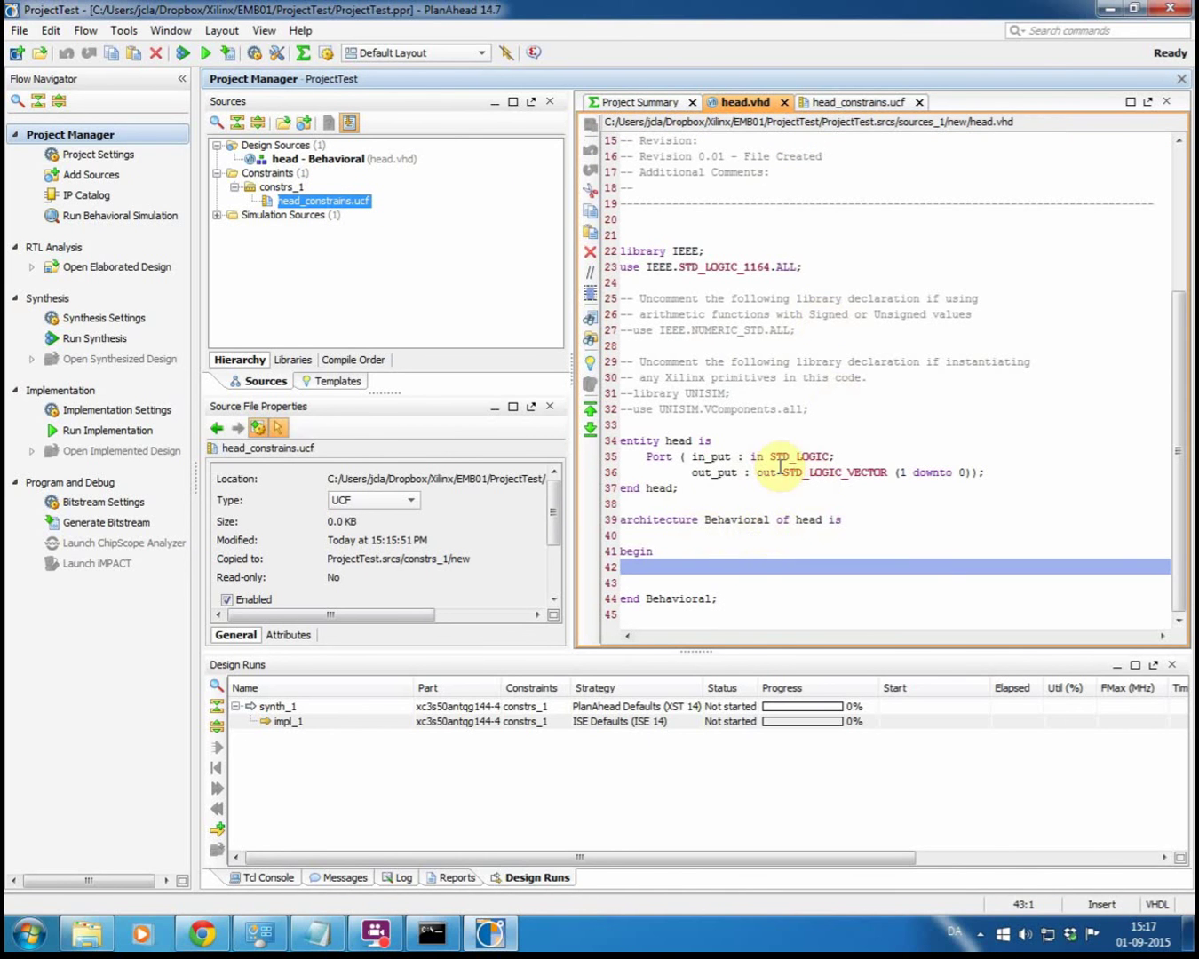
left_click_drag(690, 457, 1020, 476)
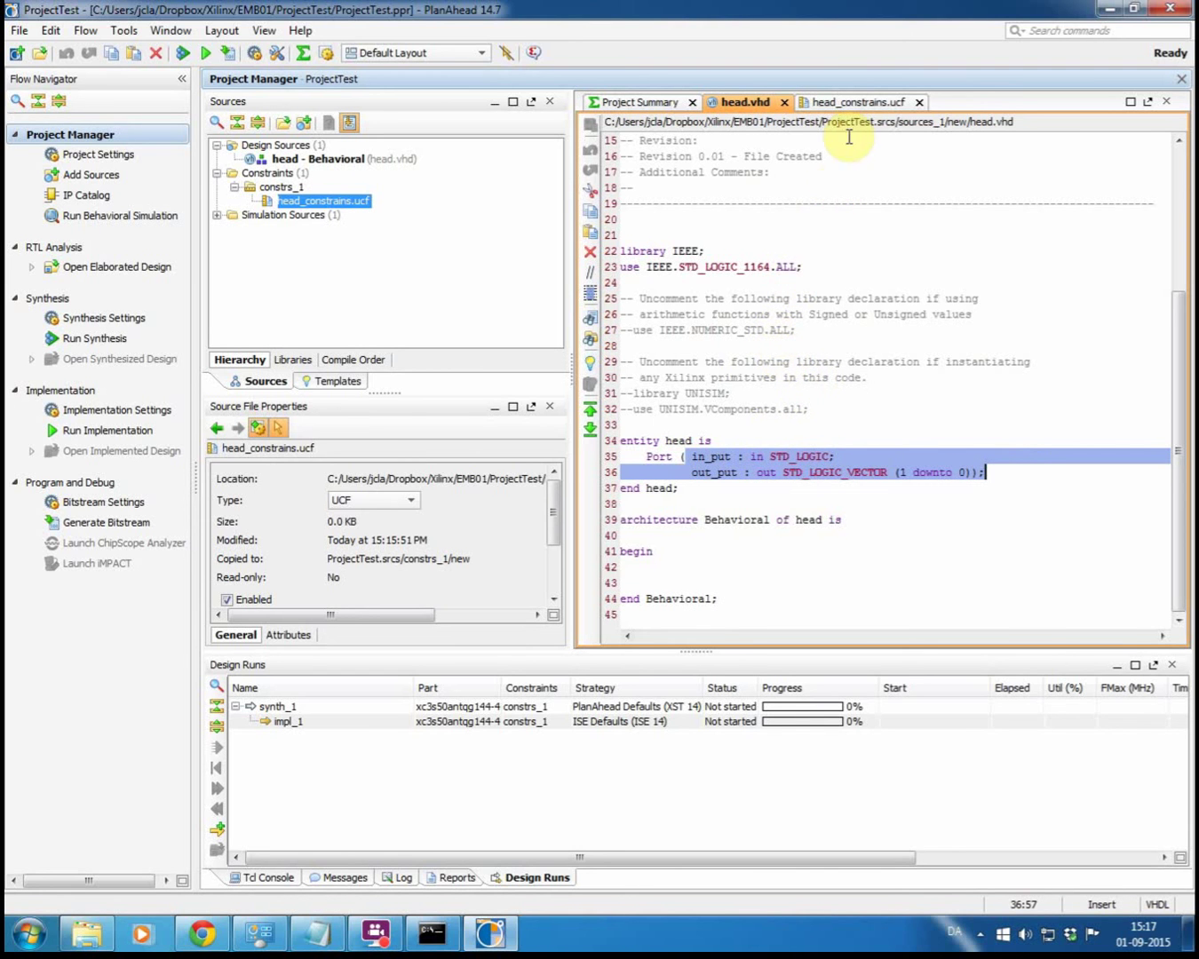
left_click(860, 103)
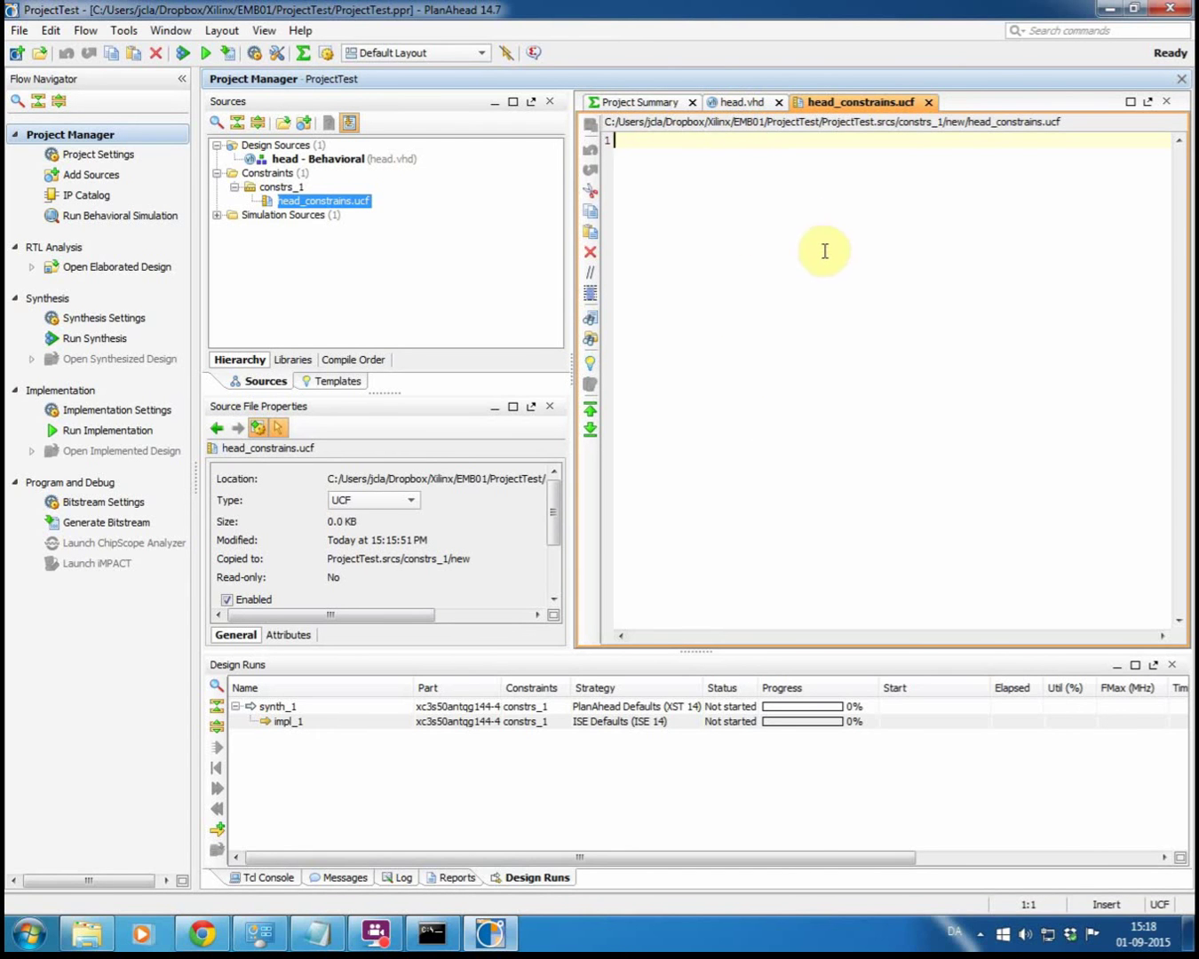
left_click(743, 99)
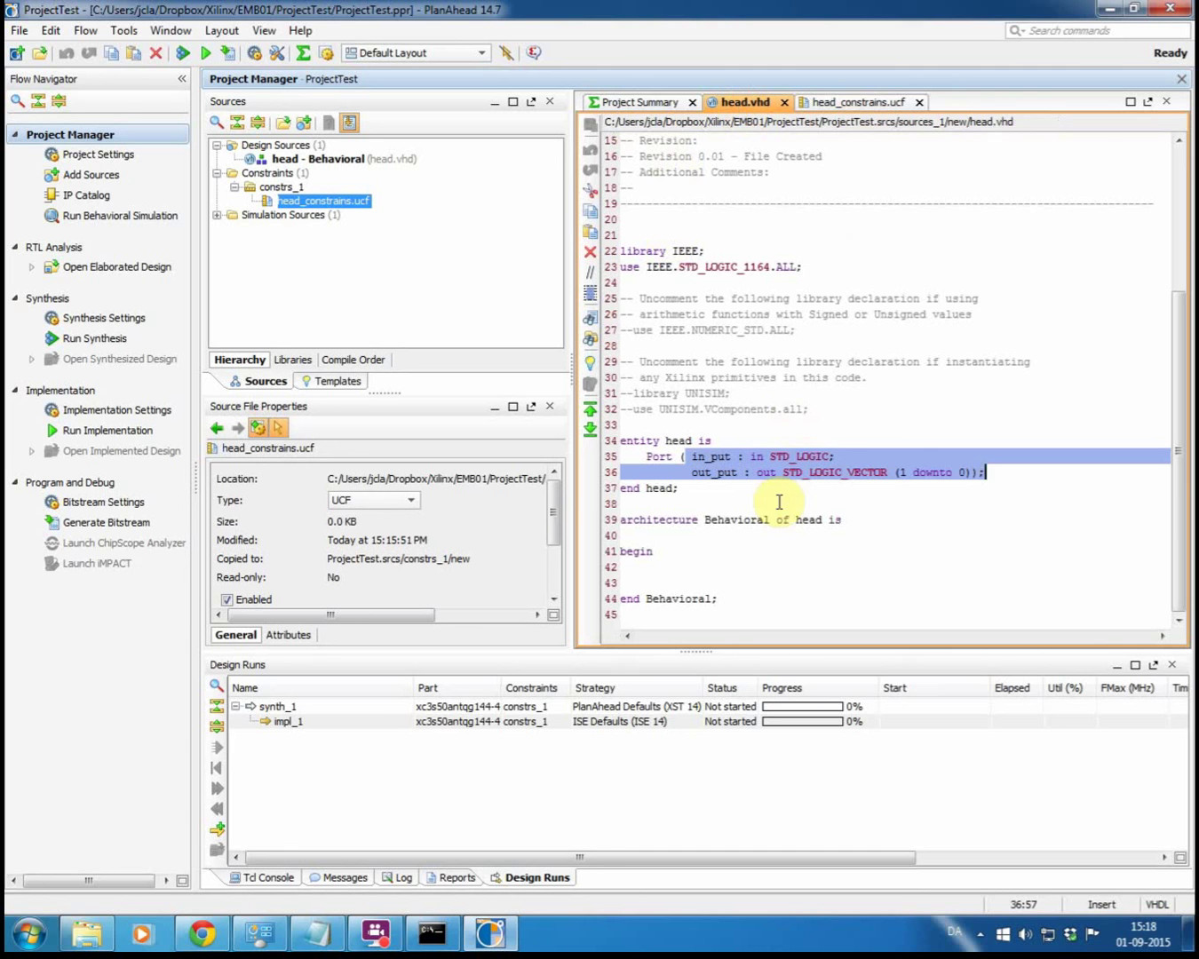